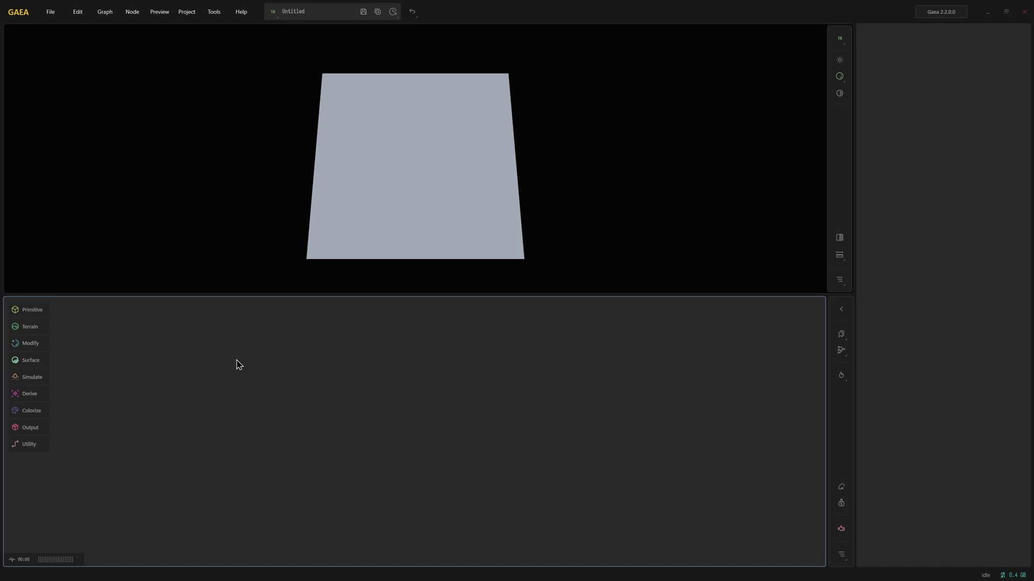
Step: Add a Ridge node to the graph via the 'rid' node search
key("Tab")
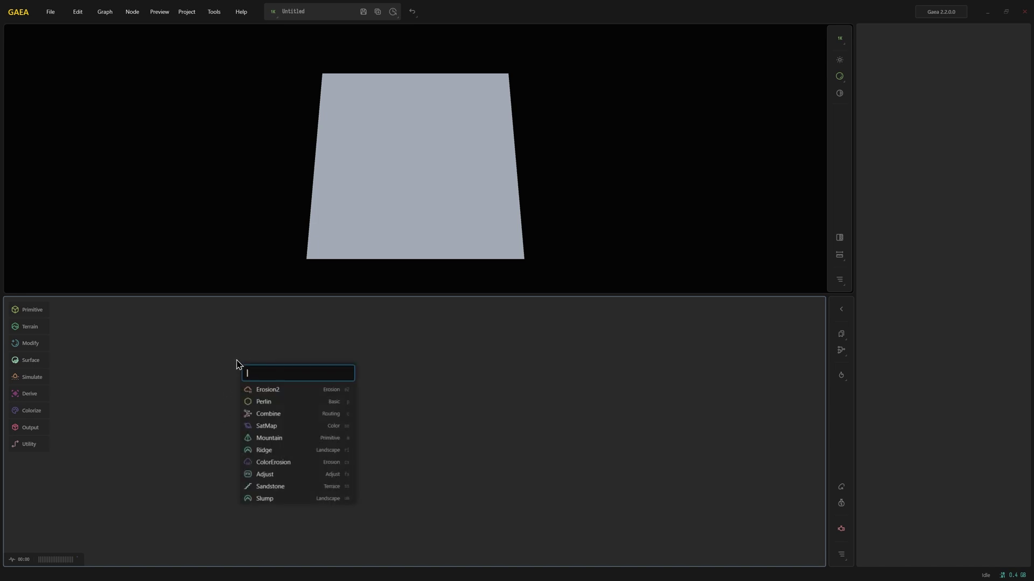
type("rid")
key("Return")
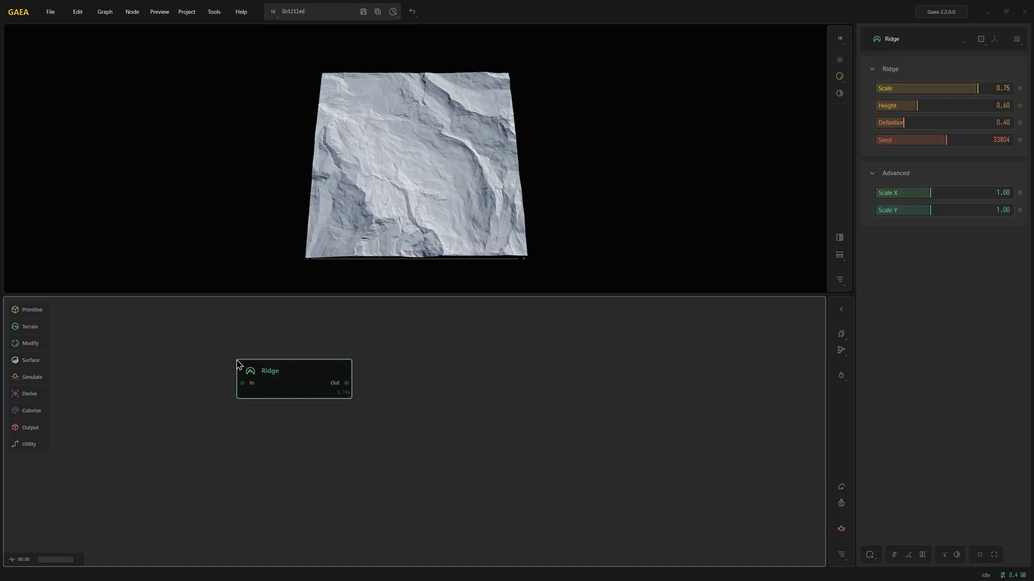
mouse_move(436, 195)
left_mouse_down()
mouse_move(451, 191)
mouse_move(444, 179)
mouse_move(427, 196)
mouse_move(438, 203)
left_mouse_up()
scroll(447, 191, "up", 5)
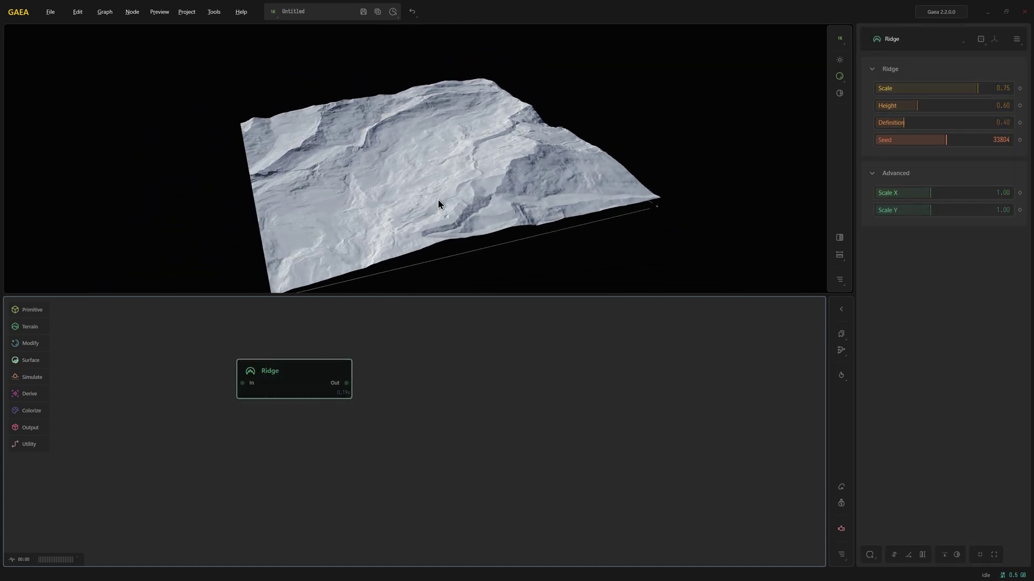
Step: Set the Ridge seed to 28546
left_click(940, 140)
left_click(937, 141)
left_click(931, 142)
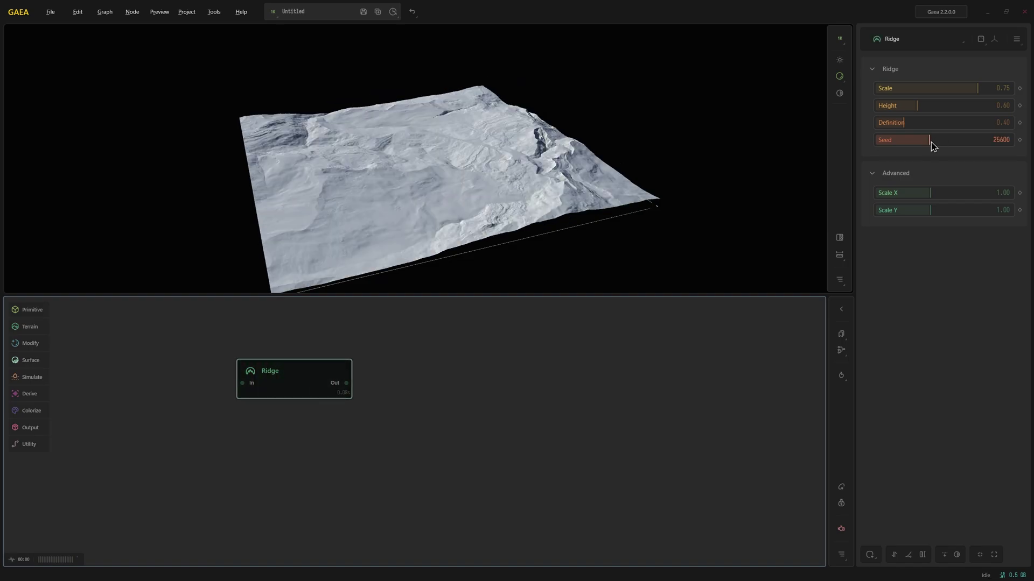
left_click(937, 141)
left_click_drag(518, 224, 473, 235)
left_click_drag(398, 185, 453, 200)
Step: Raise the Ridge height to 1.25 and inspect the taller terrain
left_click(954, 110)
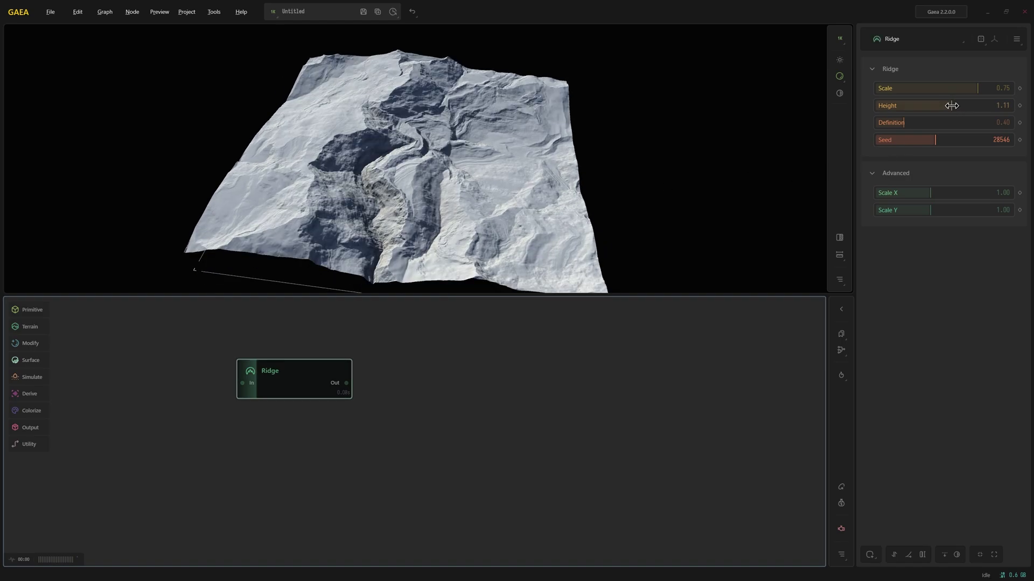
left_click(960, 110)
left_click_drag(440, 212, 341, 126)
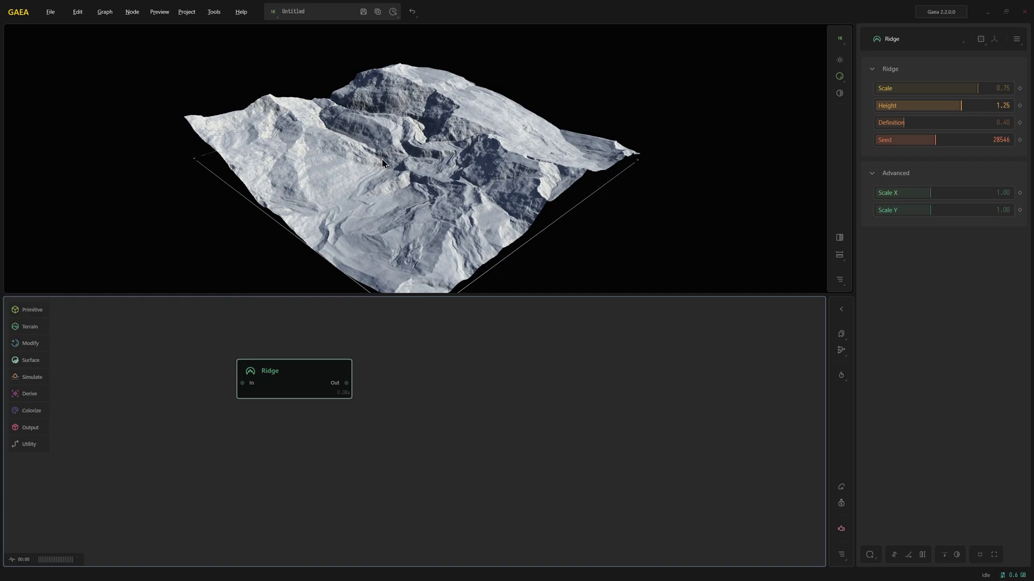
left_click_drag(415, 167, 411, 192)
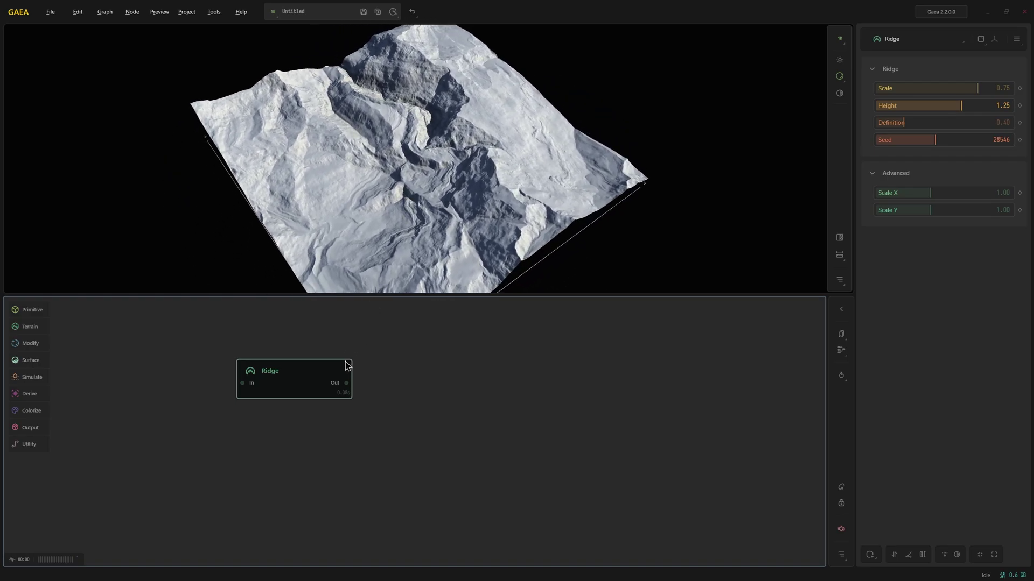
Step: Add an Erosion2 node after Ridge with Duration 39.23
left_click_drag(346, 383, 378, 365)
type("e")
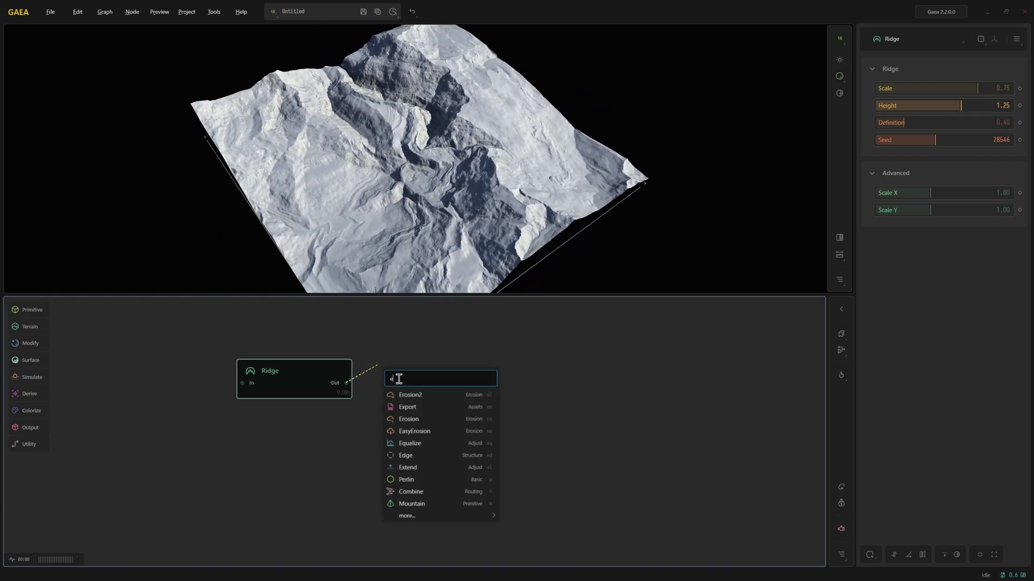
left_click(410, 396)
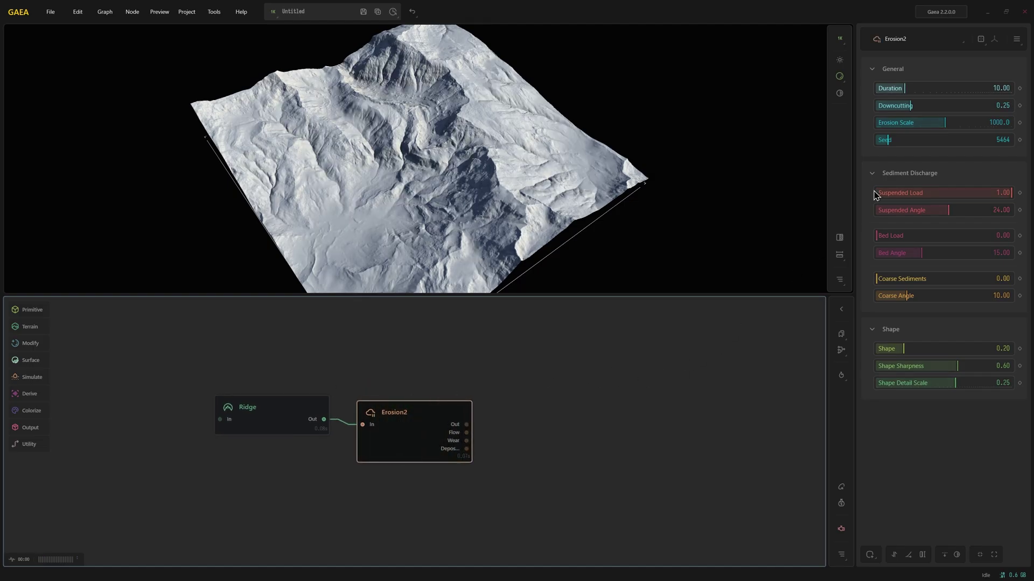
left_click(946, 89)
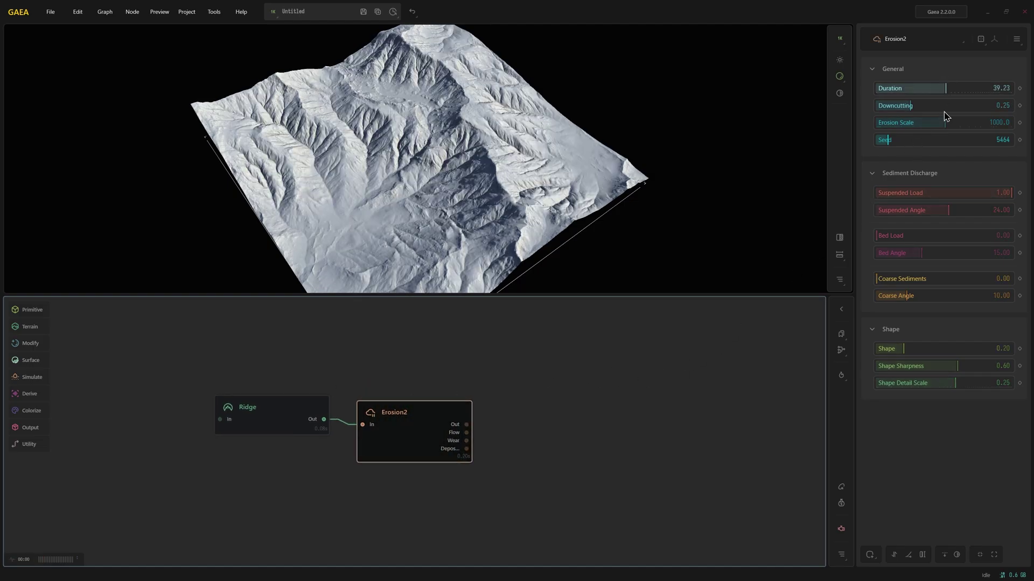
Step: Raise Erosion2 Coarse Sediments to 1.00
left_click(935, 280)
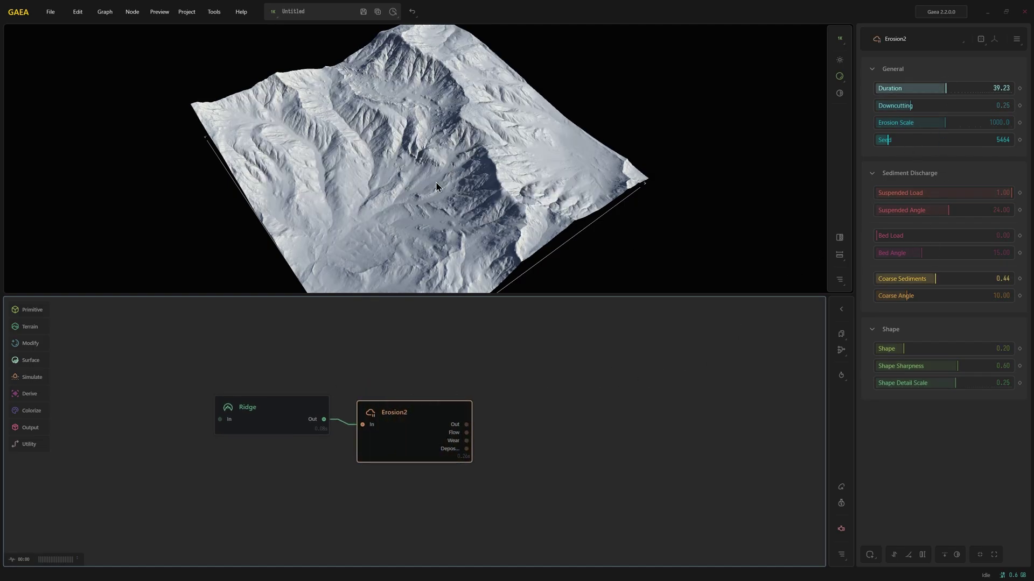
left_click(984, 279)
left_click(1010, 279)
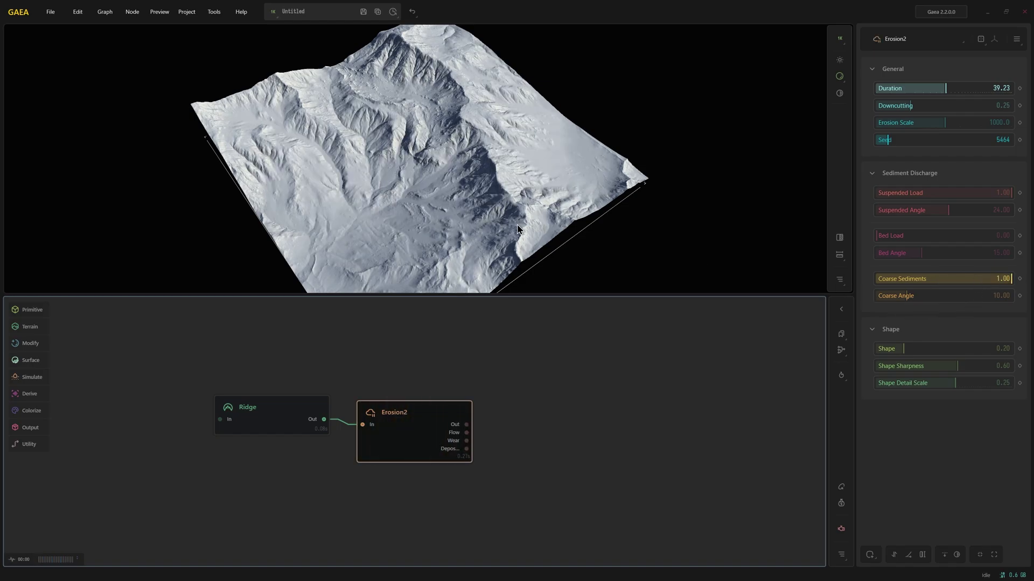
scroll(445, 243, "up", 5)
left_click_drag(445, 243, 489, 159)
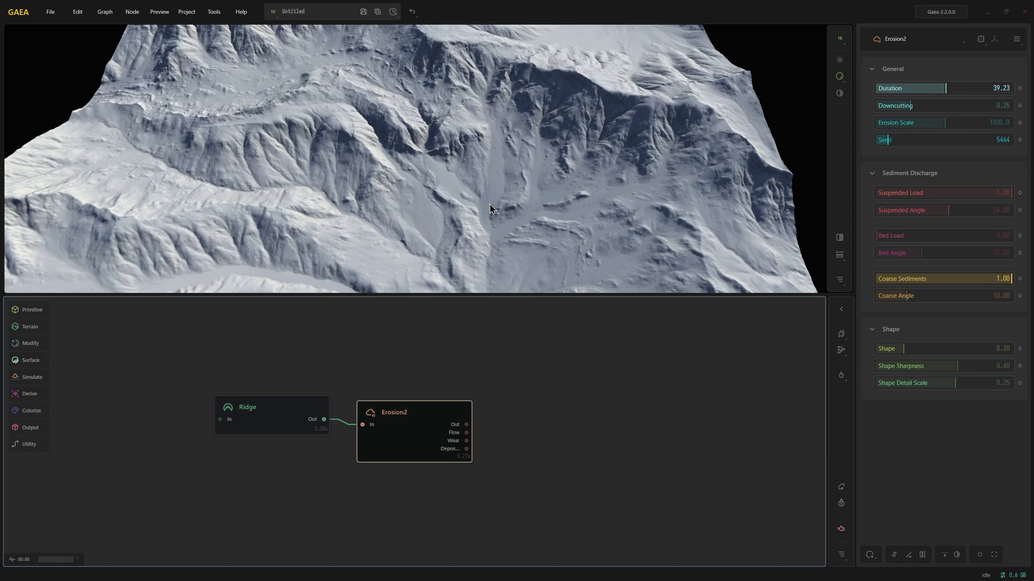
Step: Lower Erosion2 Coarse Angle to 7.20 and inspect the eroded valleys
left_click(898, 297)
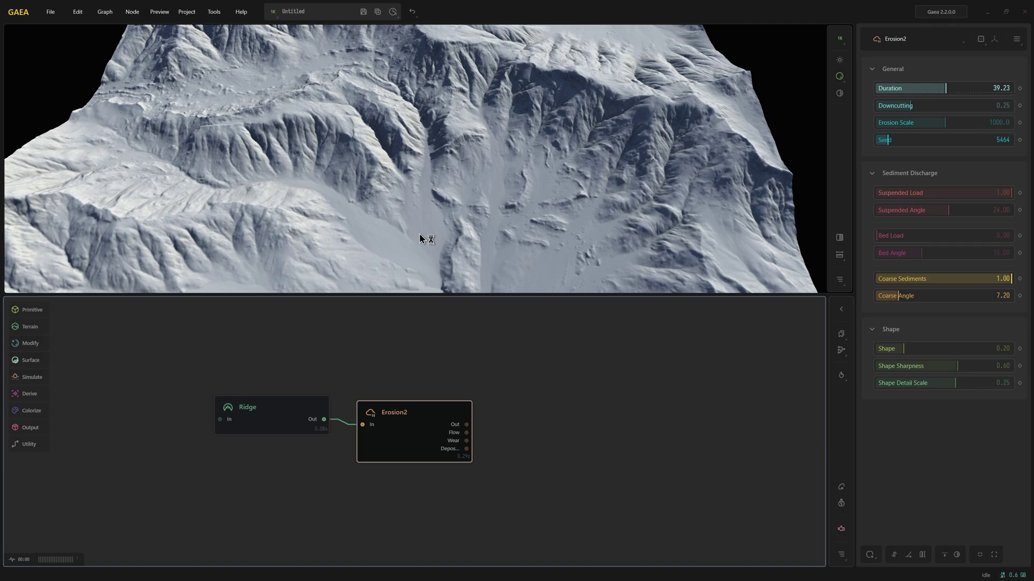
scroll(415, 223, "down", 5)
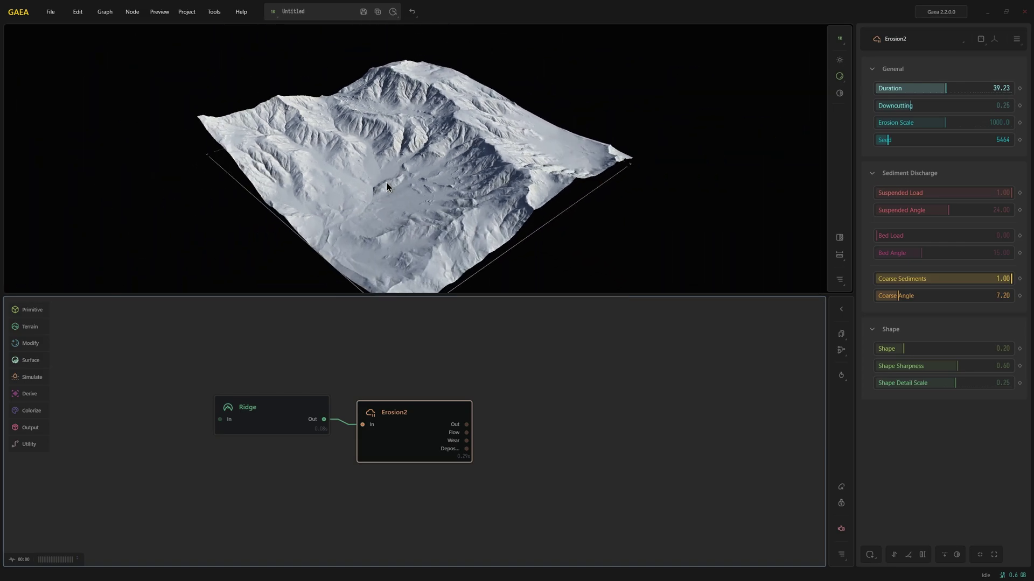
scroll(386, 182, "up", 3)
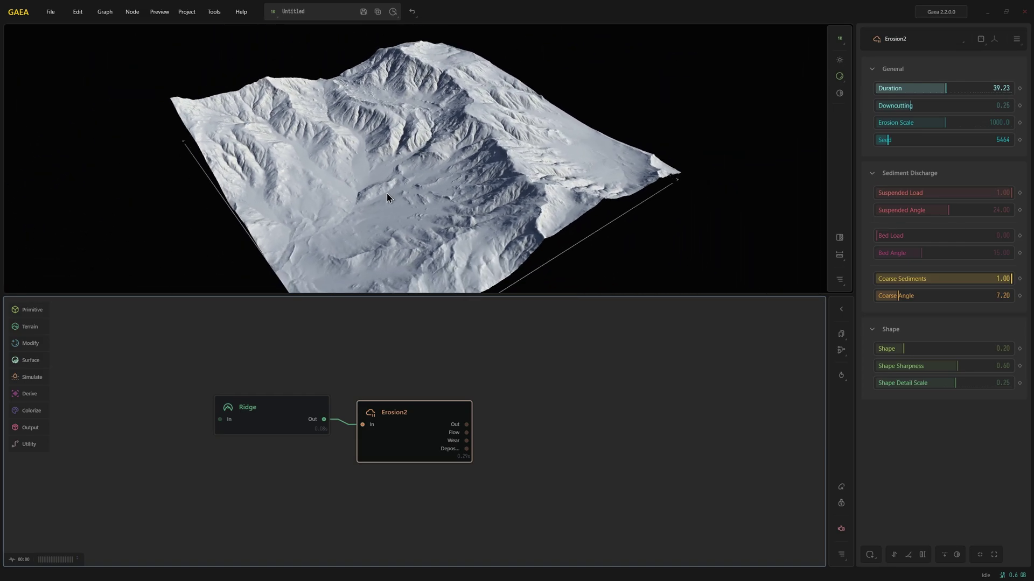
scroll(387, 197, "up", 2)
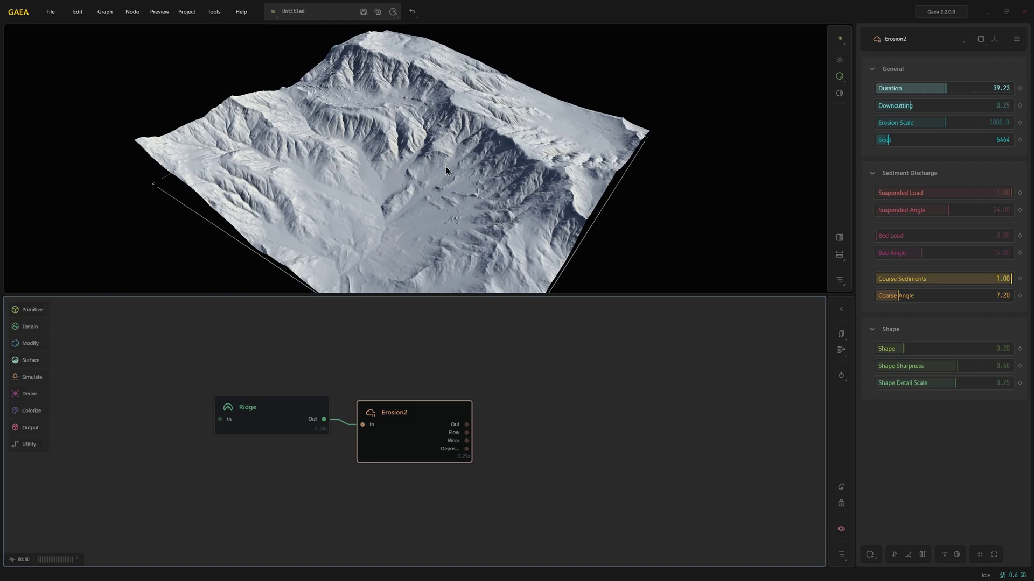
left_click_drag(445, 172, 485, 92)
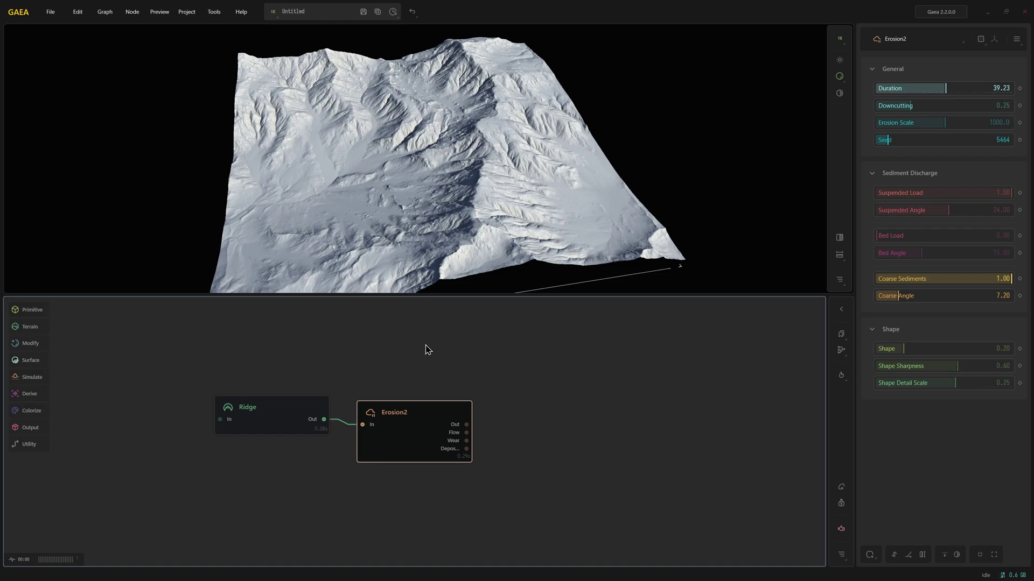
left_click_drag(466, 425, 509, 408)
Step: Add a Stratify node after Erosion2 and inspect the new strata bands
type("strat")
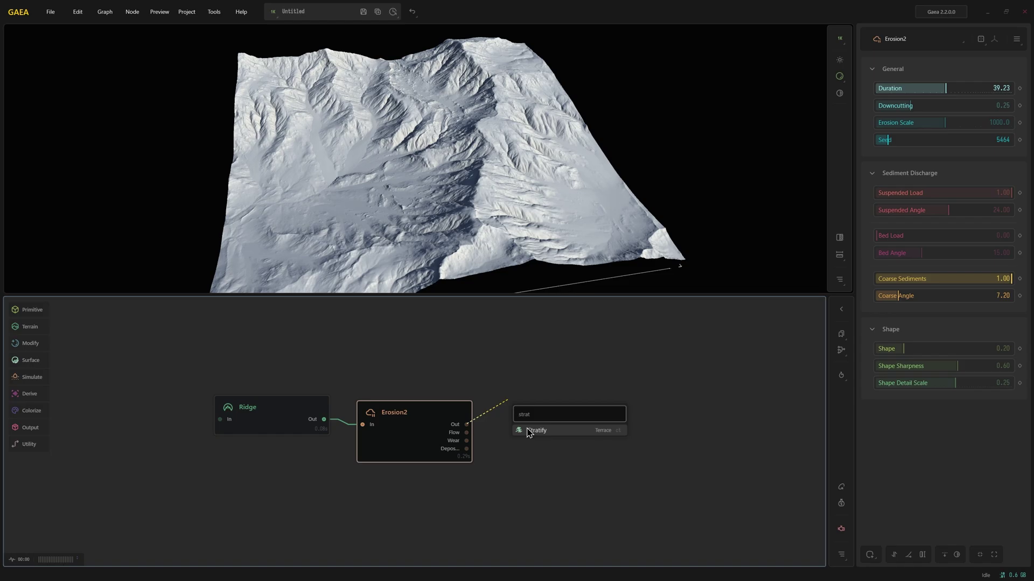
left_click(530, 430)
left_click_drag(475, 249, 457, 186)
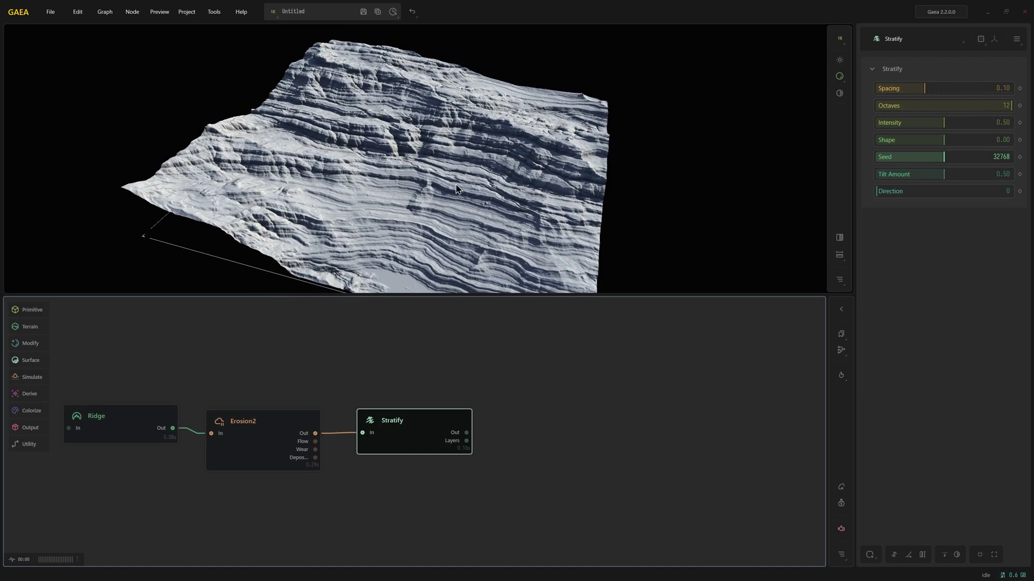
left_click_drag(415, 213, 386, 225)
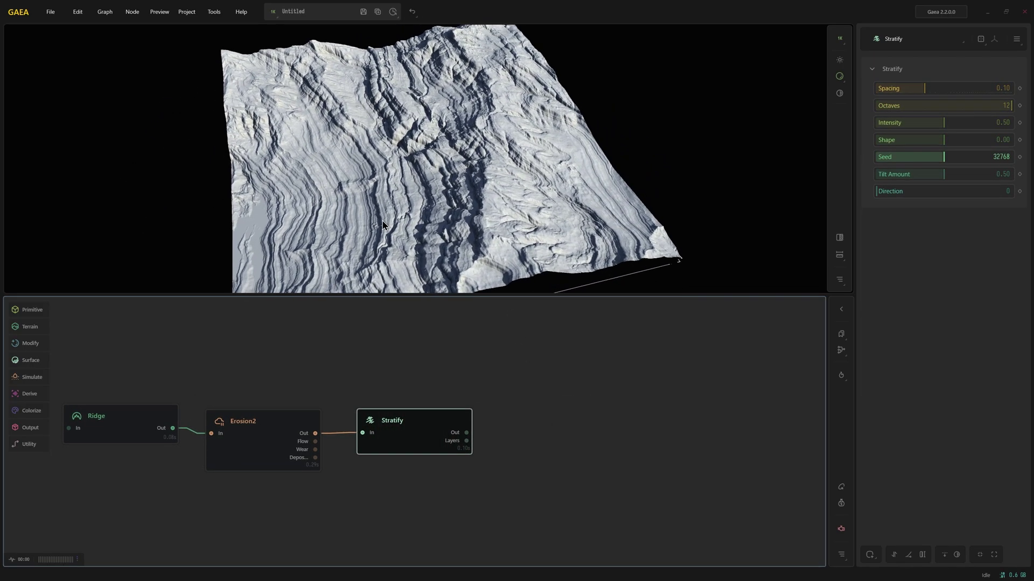
left_click_drag(442, 257, 470, 246)
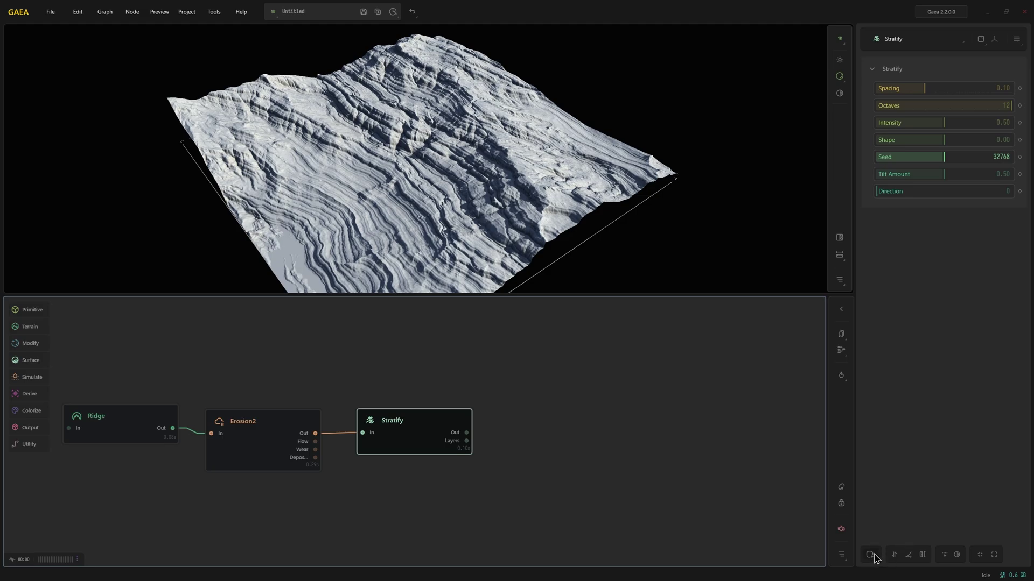
Step: Add a Mask by Height modifier to the Stratify node
left_click(871, 557)
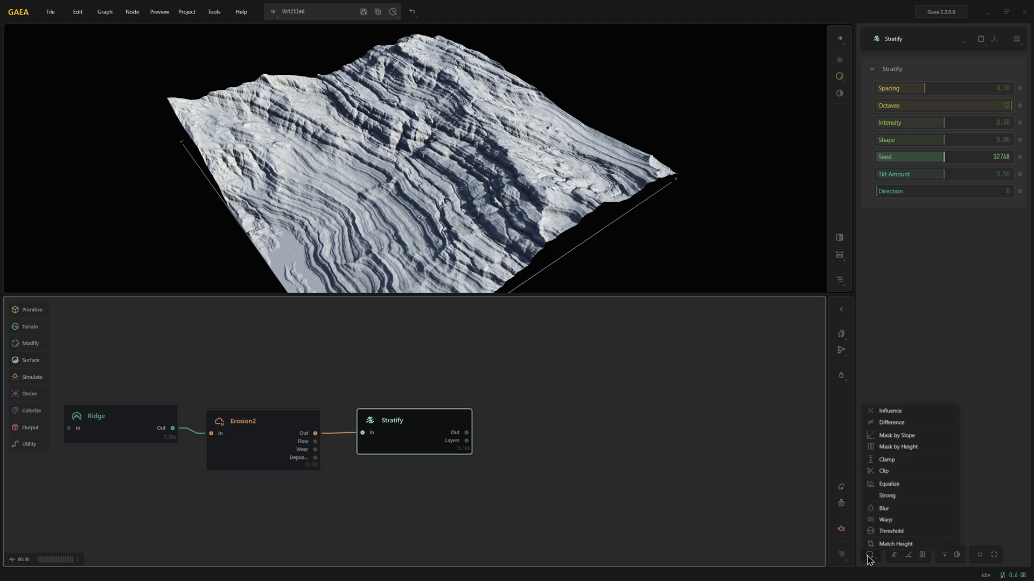
left_click(910, 448)
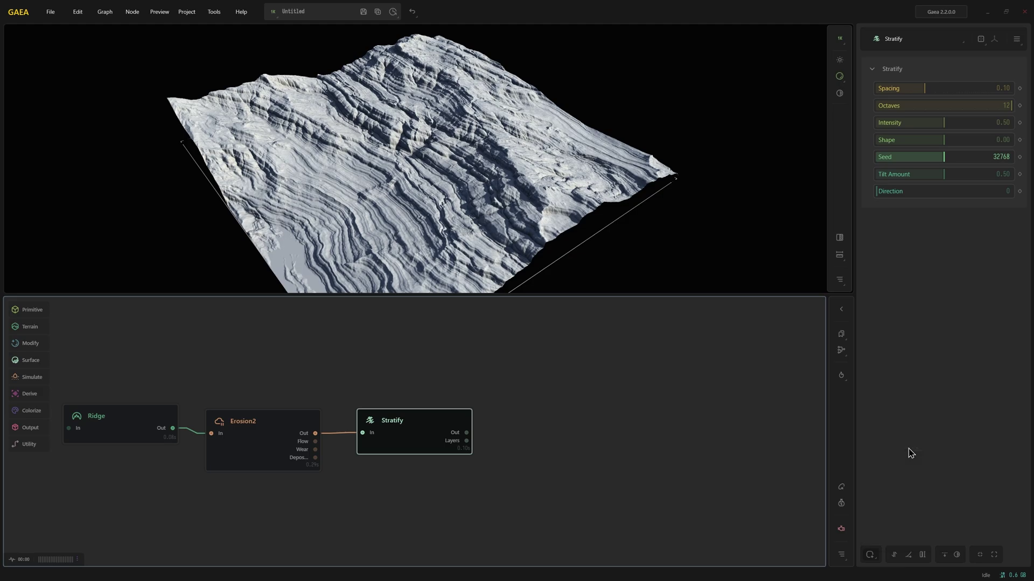
left_click_drag(378, 202, 479, 146)
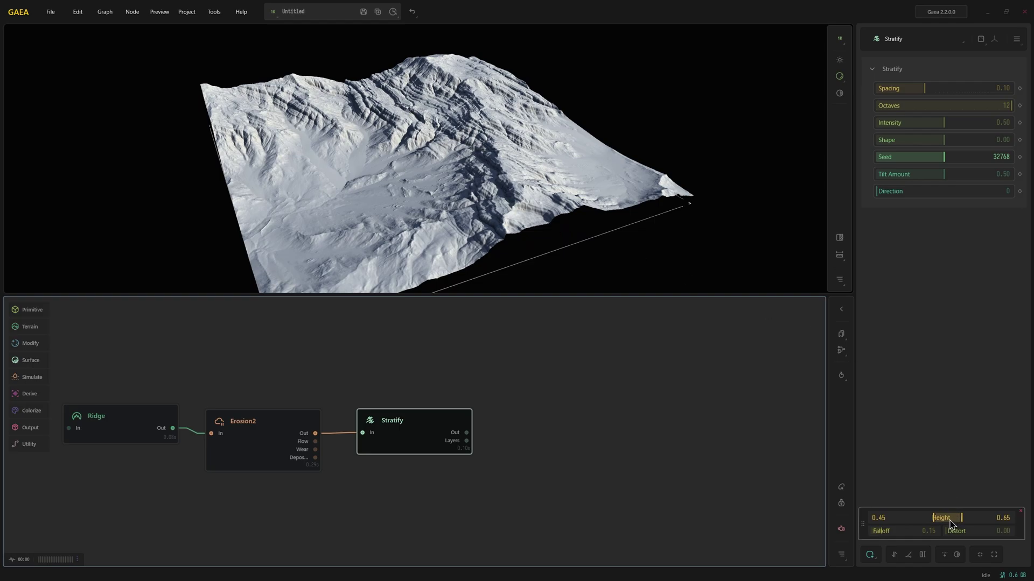
Step: Narrow the Stratify height mask to 0.30–0.40 with falloff 0.03 and distortion 0.25
left_click_drag(951, 523, 926, 517)
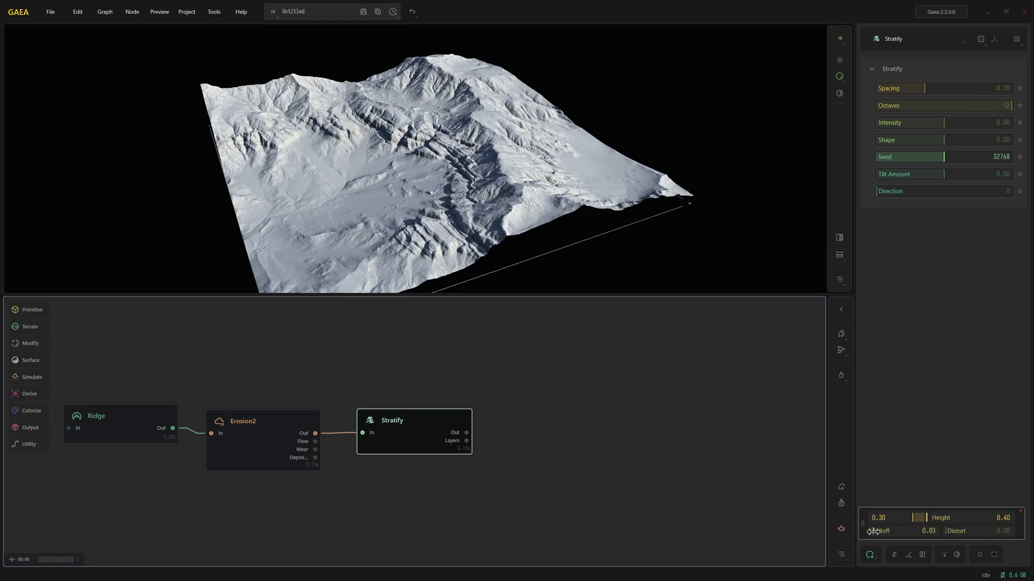
left_click(962, 532)
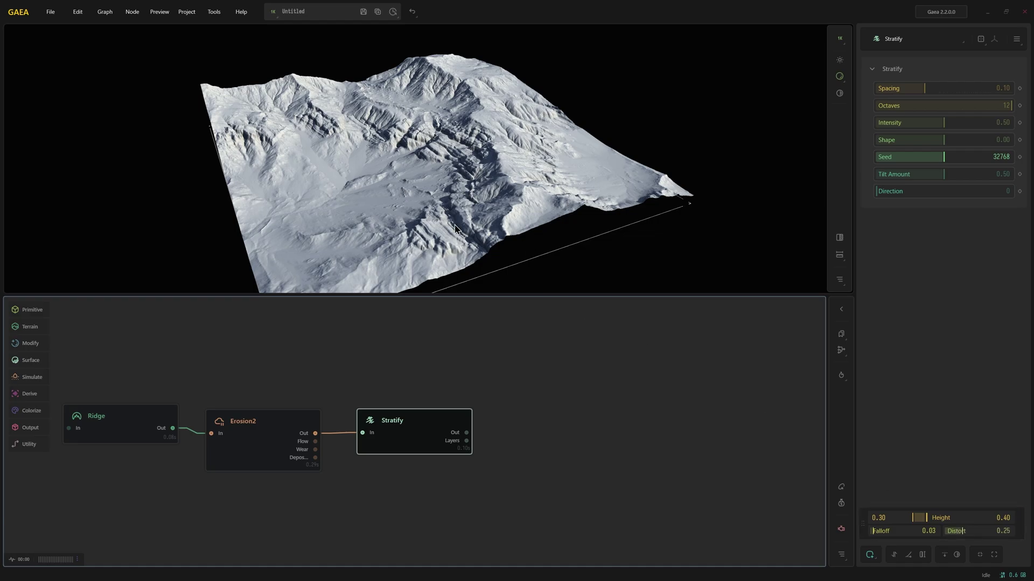
left_click_drag(368, 189, 402, 219)
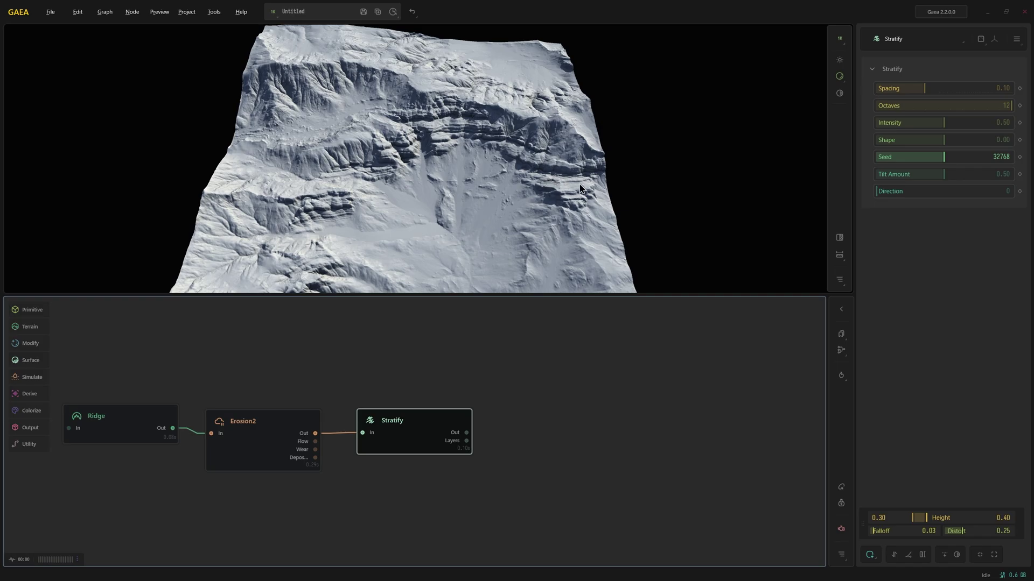
left_click_drag(451, 177, 424, 160)
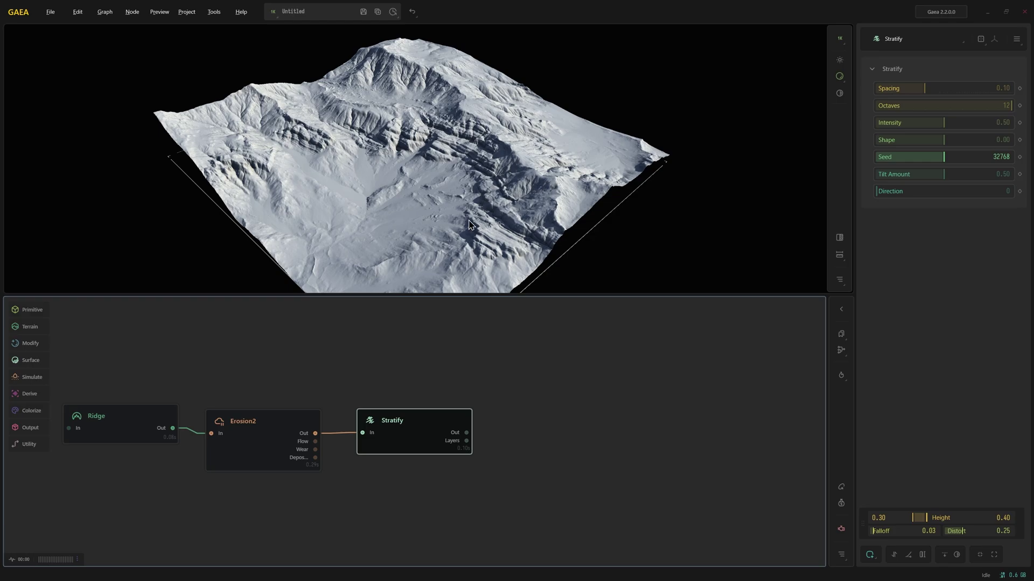
Step: Reduce Stratify Spacing to 0.05 and inspect the finer strata bands
scroll(449, 215, "up", 5)
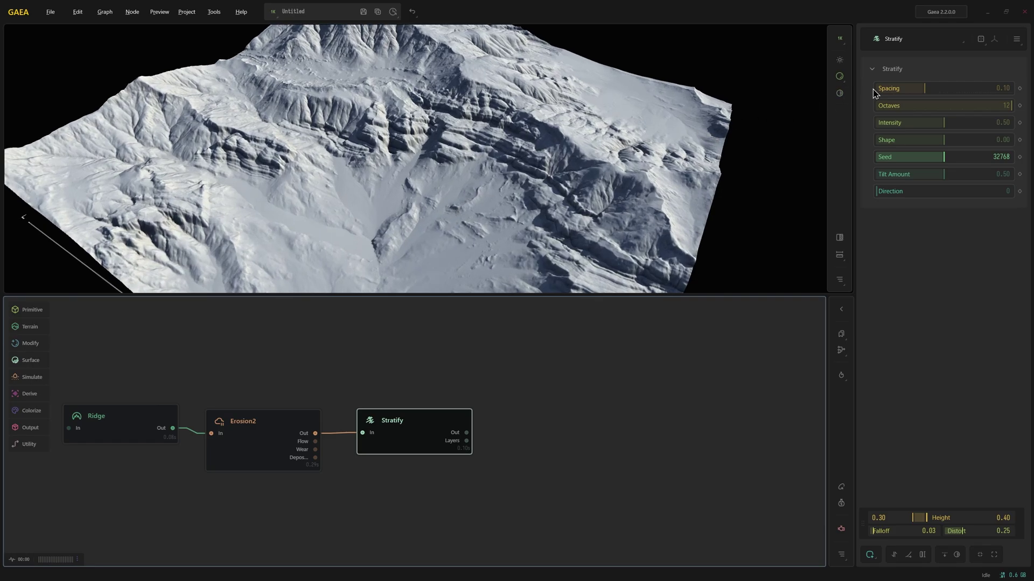
left_click_drag(925, 89, 906, 89)
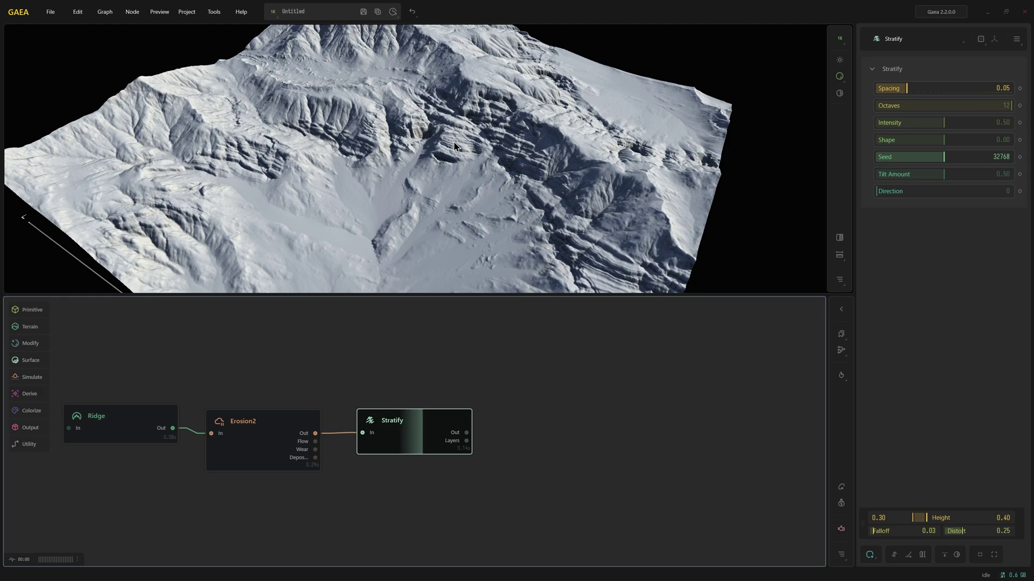
left_click_drag(447, 228, 491, 202)
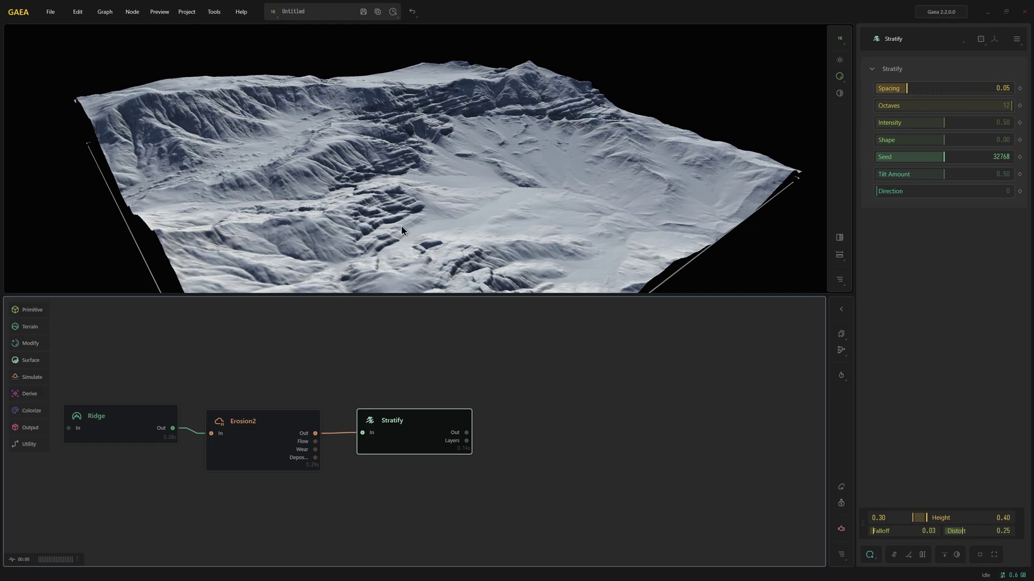
scroll(431, 216, "up", 5)
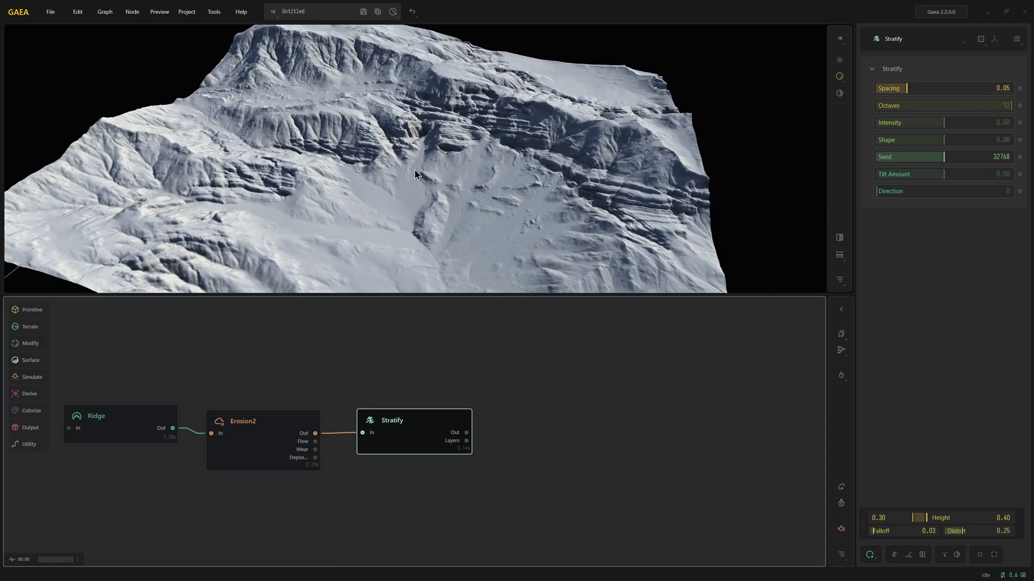
scroll(505, 147, "down", 5)
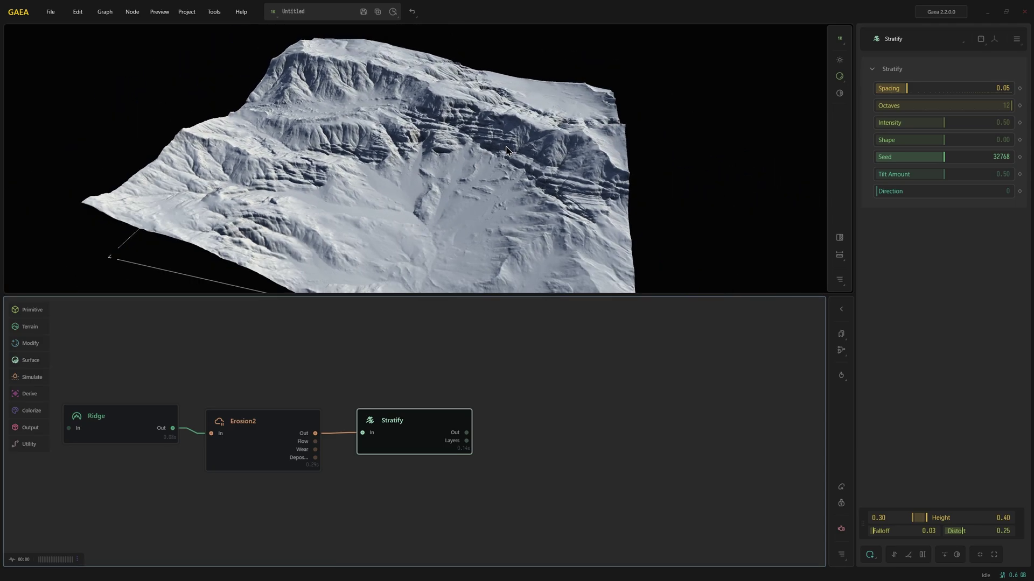
left_click_drag(485, 161, 491, 197)
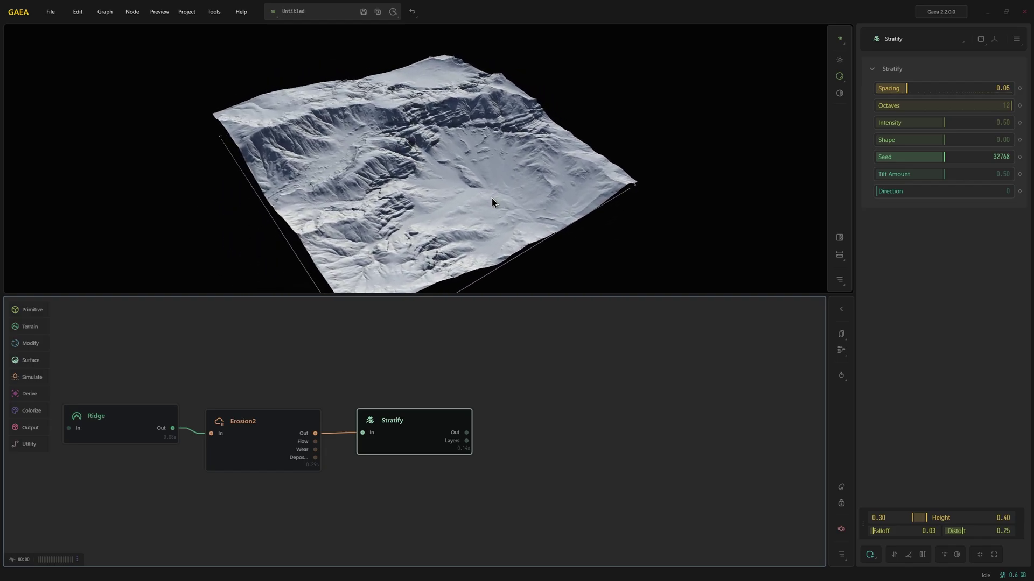
middle_click_drag(457, 356, 383, 341)
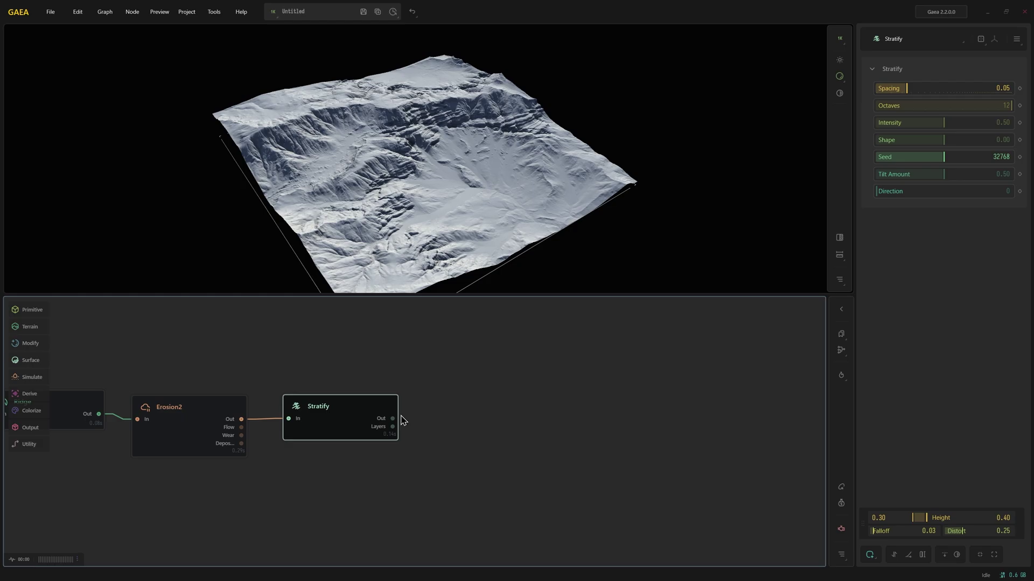
Step: Add a TextureBase node after Stratify with Slope 0.69 and Soil 0.74
left_click_drag(395, 419, 455, 374)
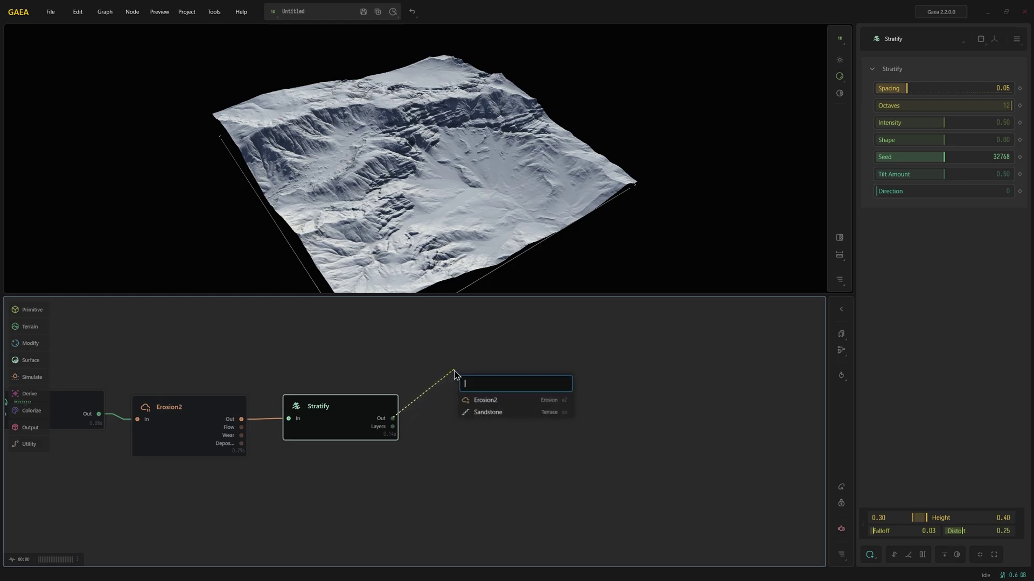
type("tex")
key("Return")
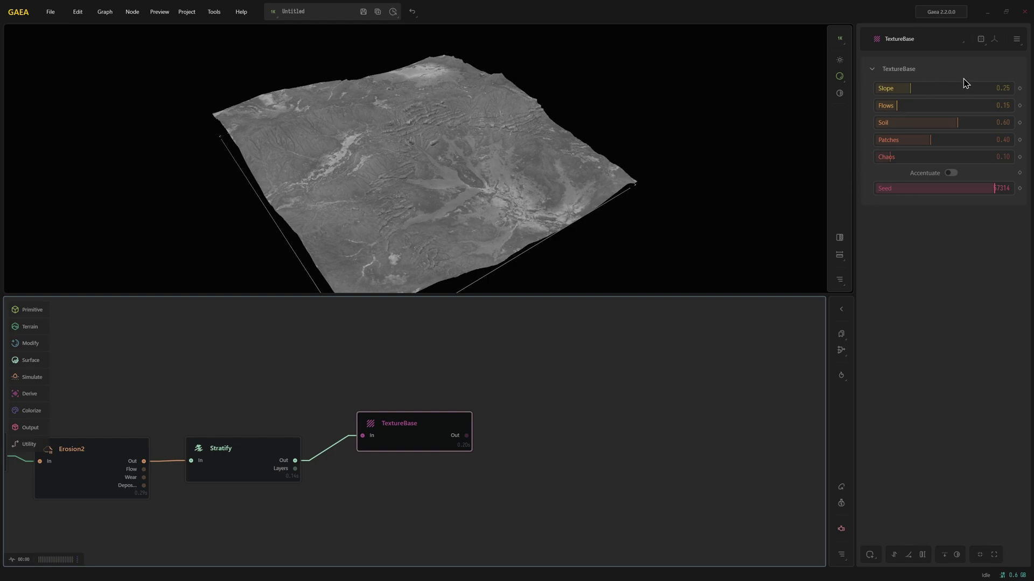
left_click(969, 88)
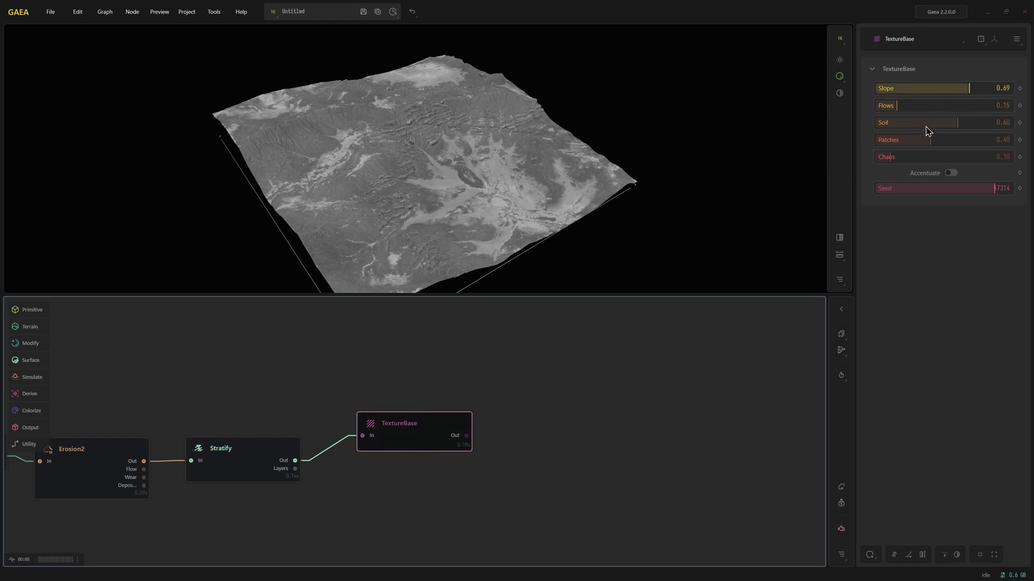
left_click(976, 123)
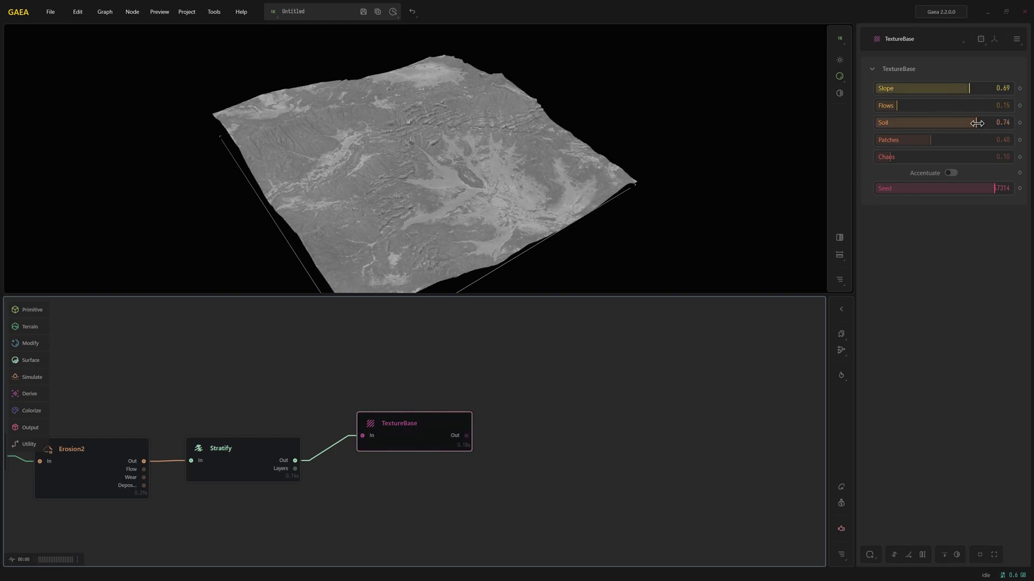
left_click_drag(466, 435, 549, 404)
Step: Add a SatMap after TextureBase and colour it with gradient 514
left_click(572, 430)
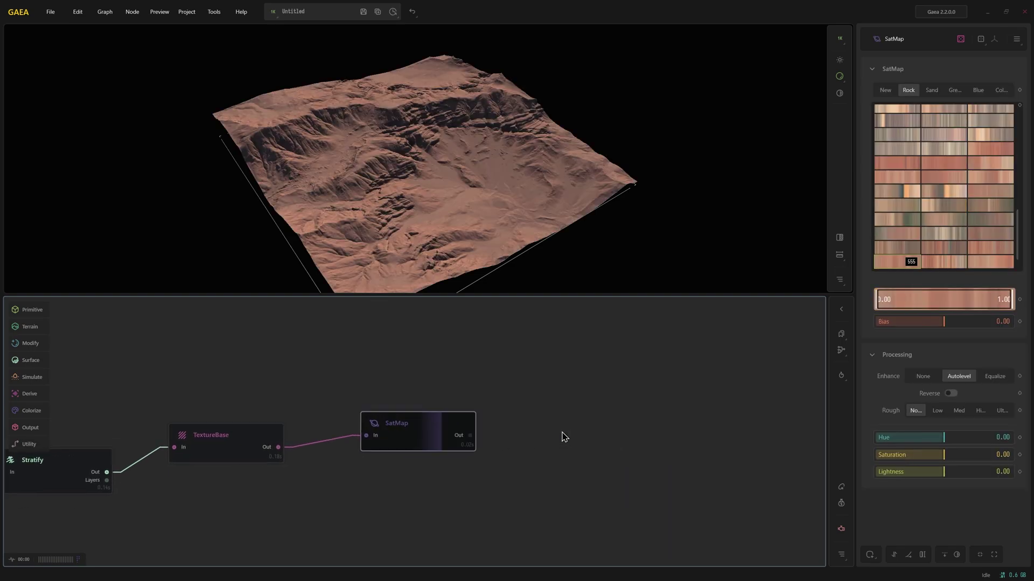
left_click_drag(417, 442, 374, 438)
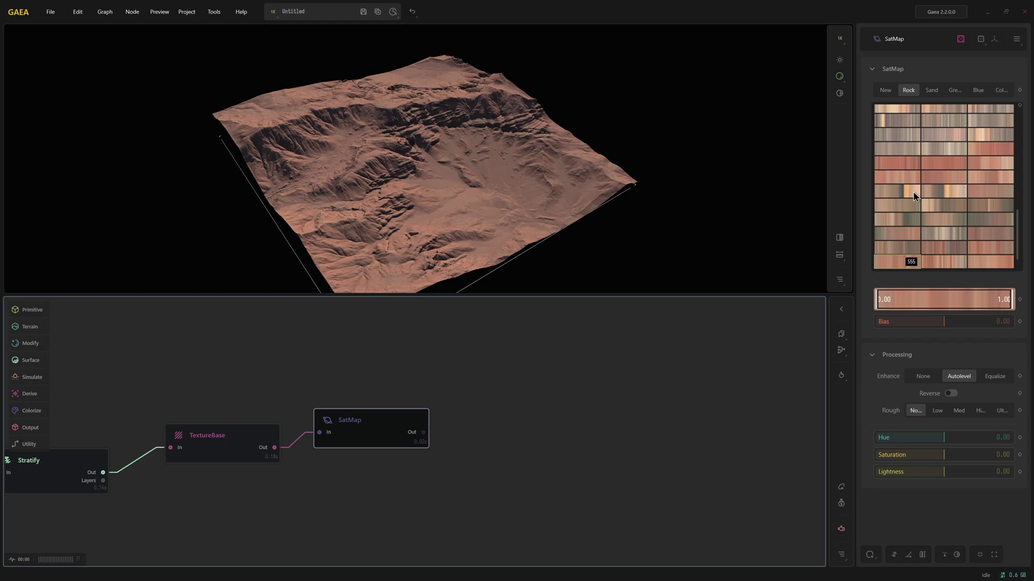
scroll(975, 183, "up", 2)
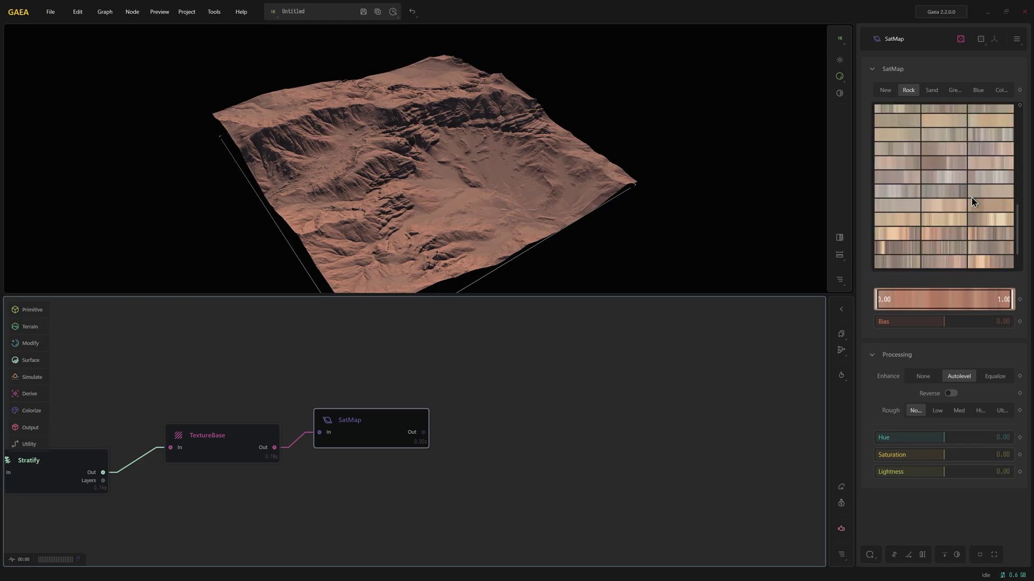
left_click(945, 195)
left_click(948, 204)
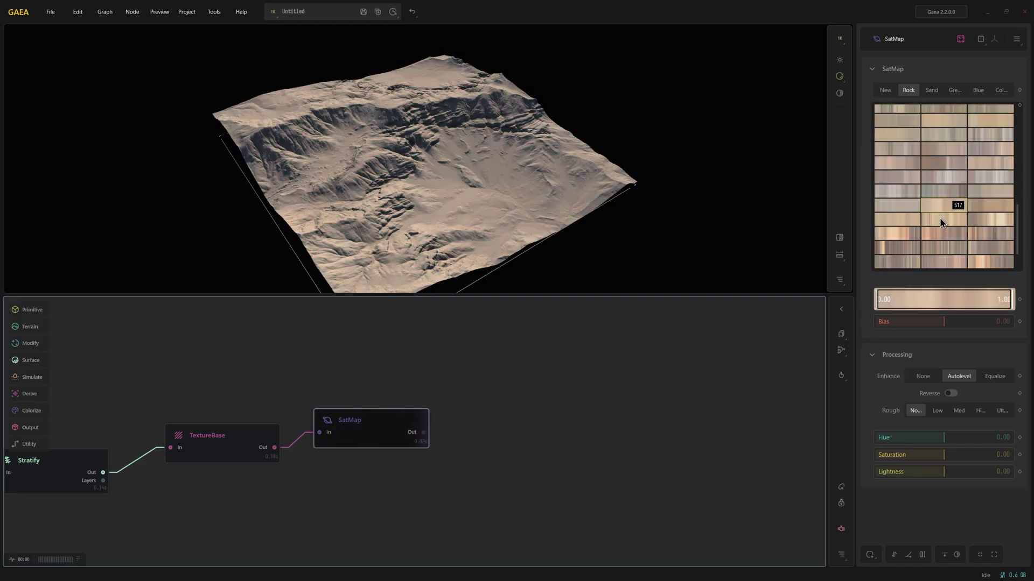
left_click(946, 193)
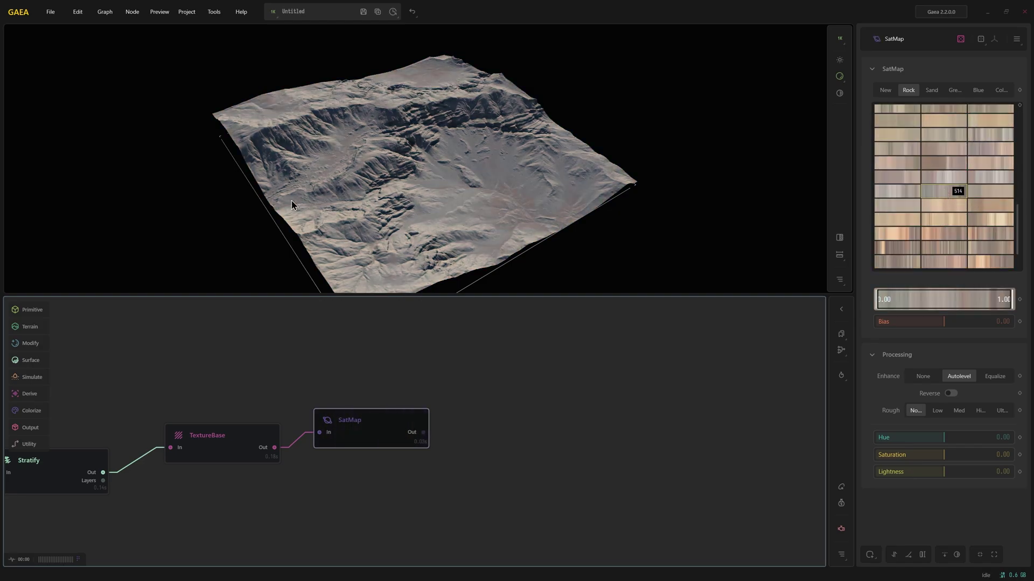
mouse_move(377, 425)
left_mouse_down()
mouse_move(376, 413)
mouse_move(388, 413)
left_mouse_up()
left_click_drag(275, 447, 306, 472)
Step: Add a second SatMap from TextureBase, aligned under the first
type("sat")
left_click(343, 501)
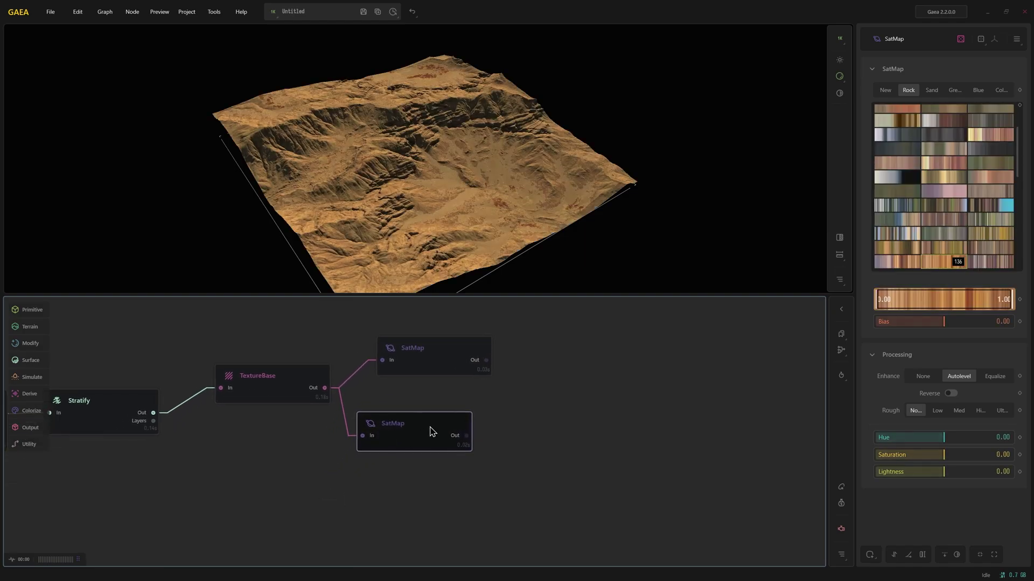
left_click_drag(435, 430, 454, 417)
scroll(951, 208, "up", 3)
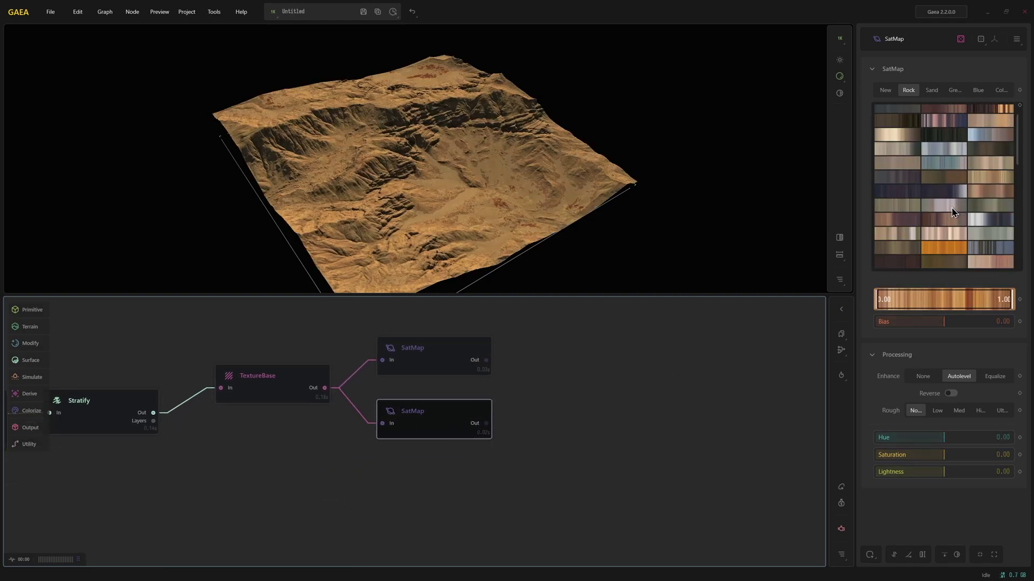
scroll(952, 207, "up", 4)
Step: Try swatches 031, 112 and 138 on the lower SatMap, settling on grey-blue 177
left_click(949, 254)
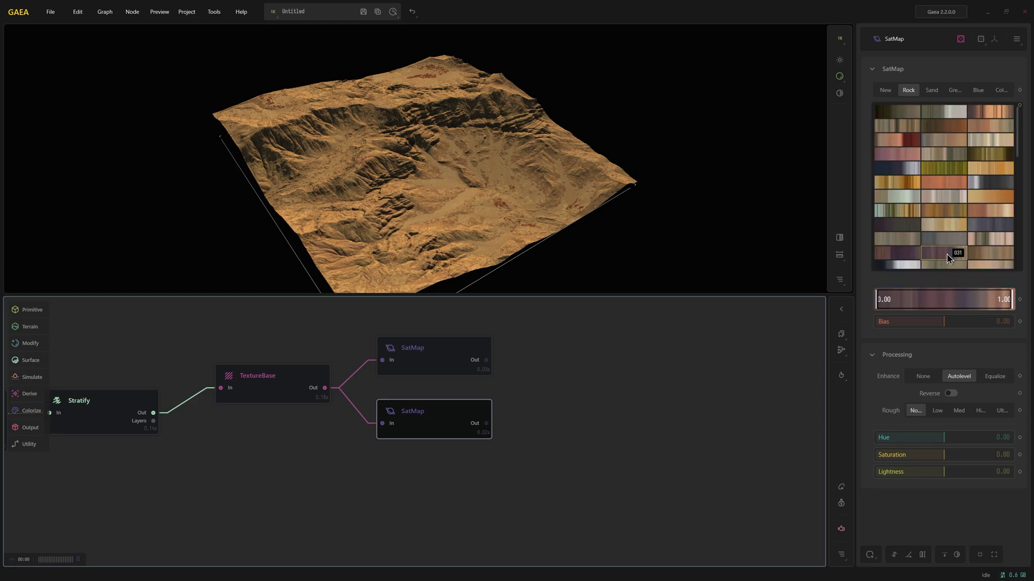
scroll(951, 186, "down", 3)
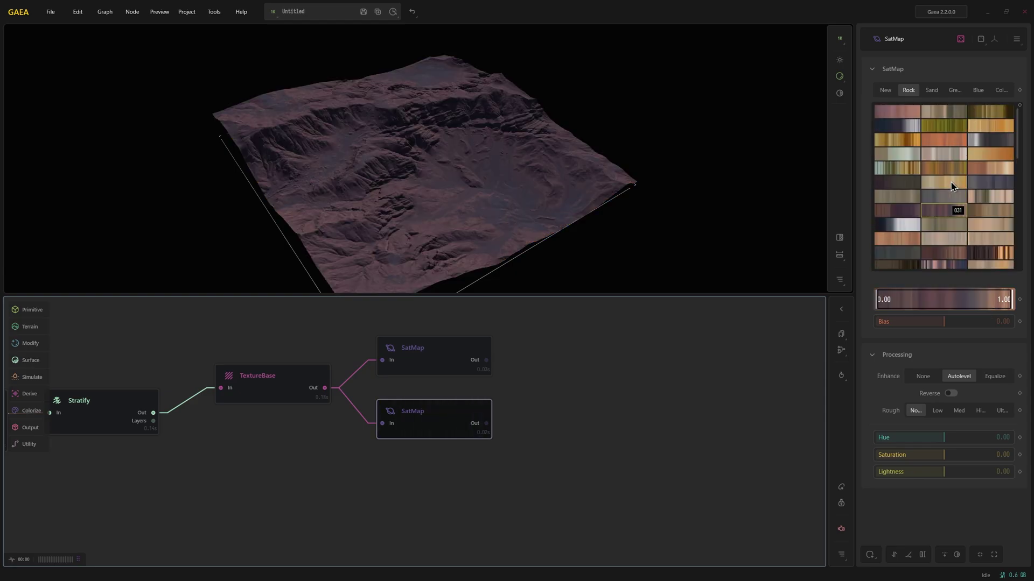
scroll(951, 182, "down", 3)
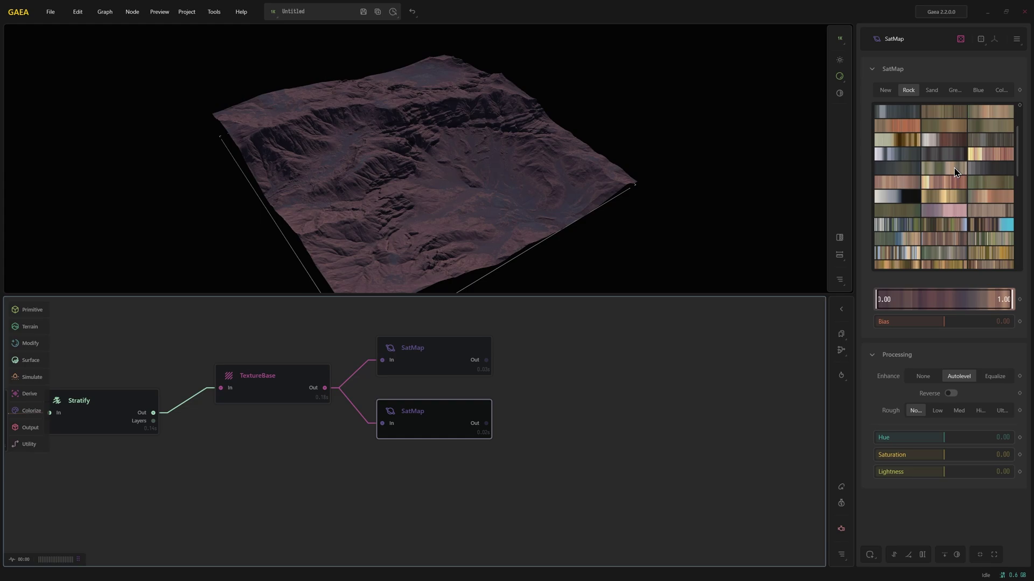
left_click(952, 174)
scroll(947, 230, "down", 3)
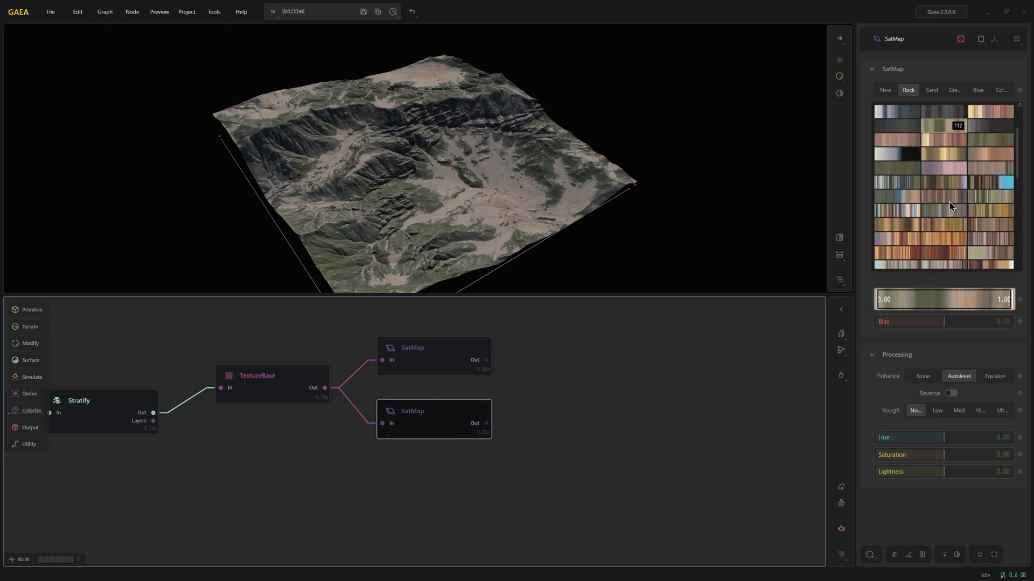
scroll(948, 202, "down", 3)
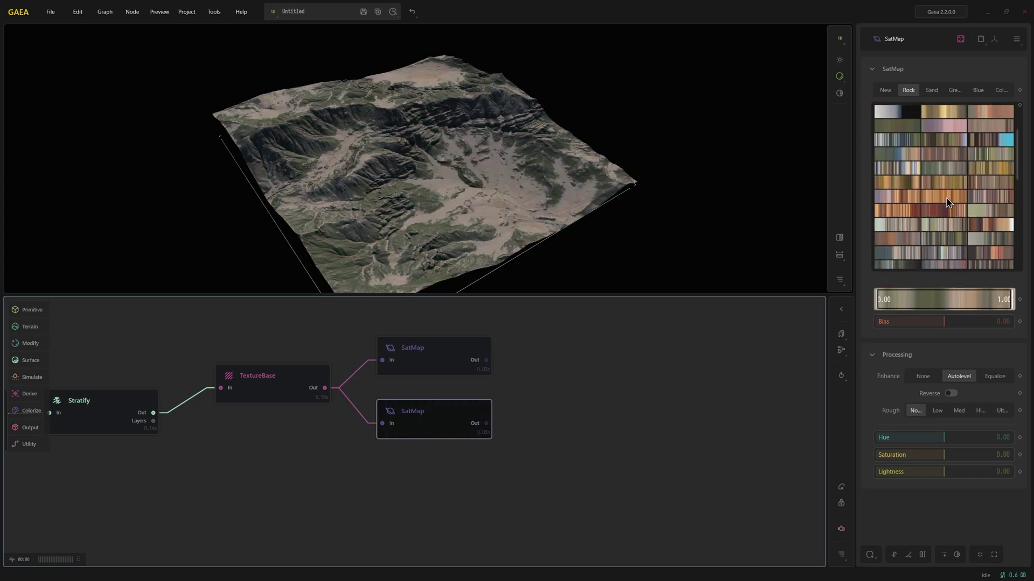
left_click(907, 211)
scroll(949, 234, "down", 5)
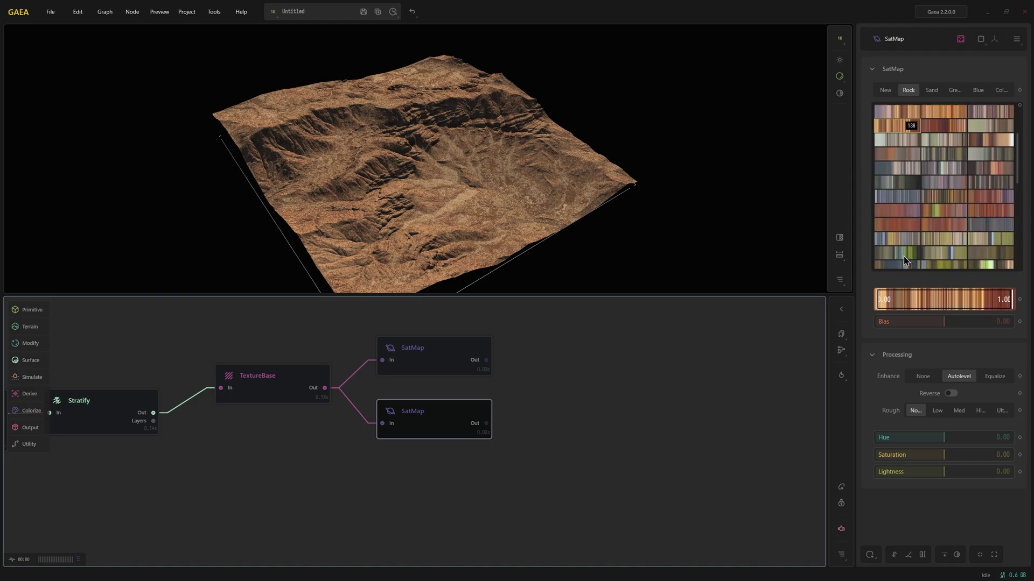
left_click(910, 182)
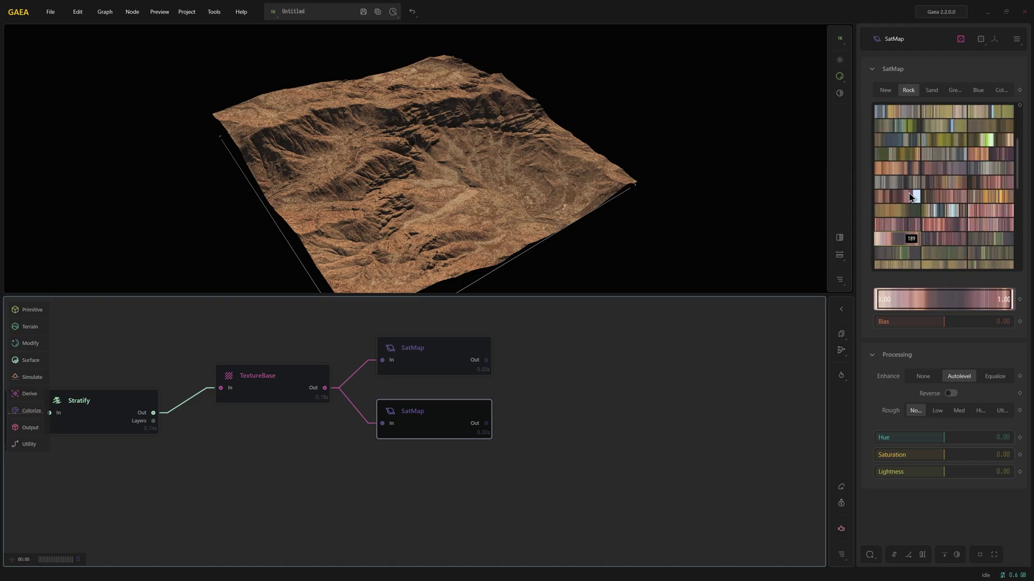
Step: Compare the top and lower SatMap settings, ending on the top SatMap
left_click(434, 354)
left_click(431, 429)
left_click(439, 366)
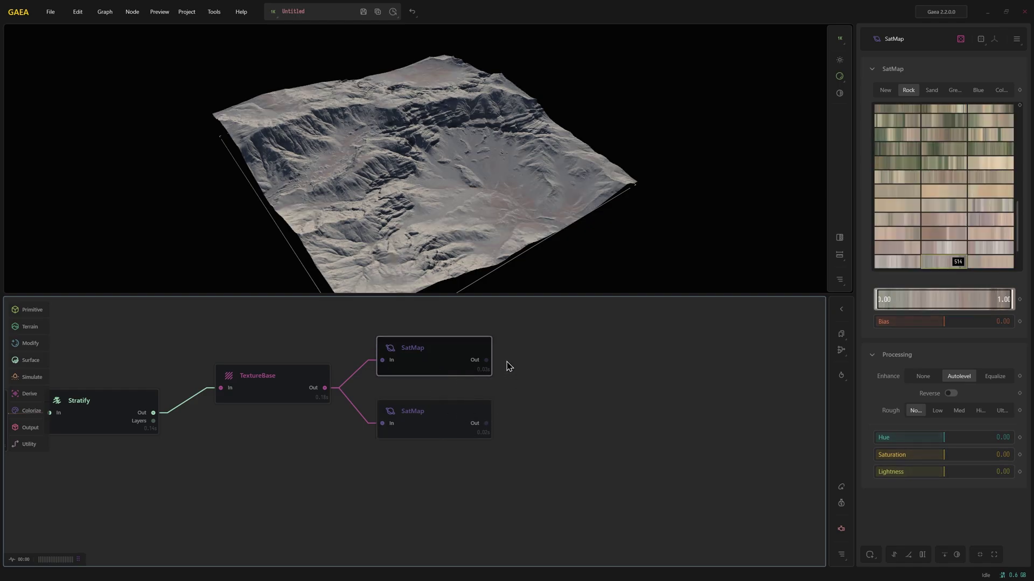
Step: Combine the two SatMap nodes into a Mixer as Color Layers and show Layer 1's mask
left_click_drag(528, 321, 363, 454)
right_click(445, 353)
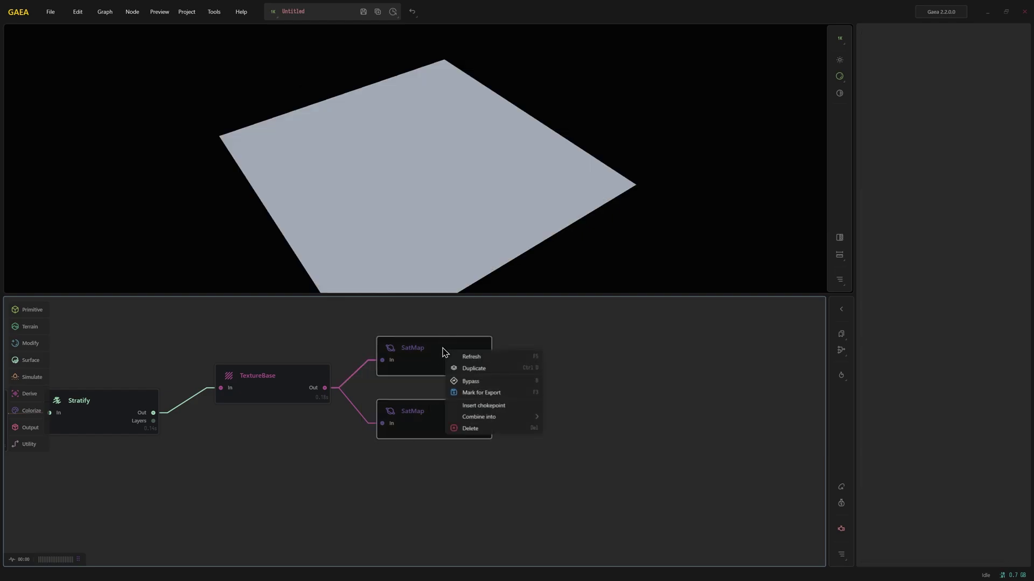
mouse_move(523, 419)
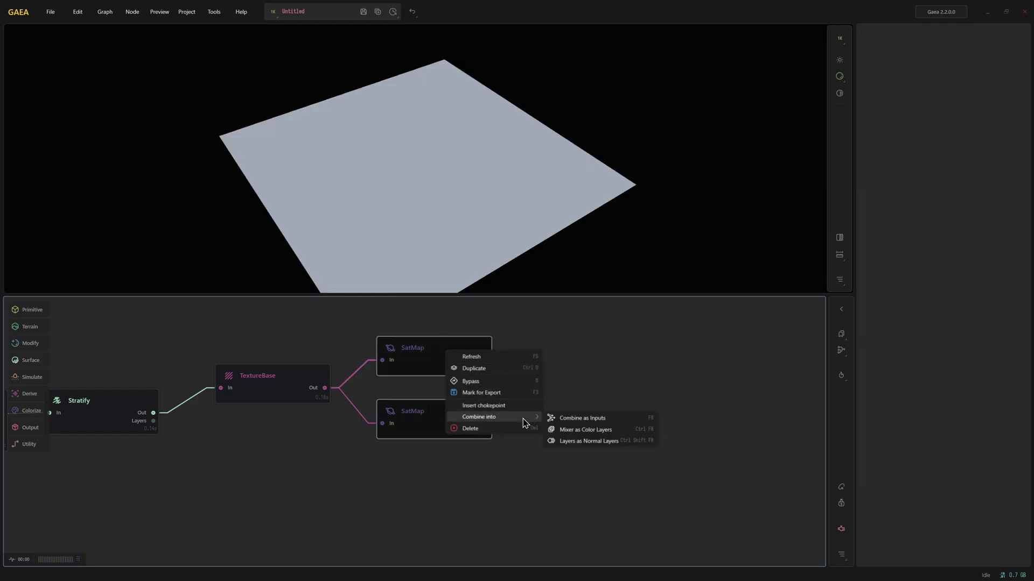
left_click(601, 431)
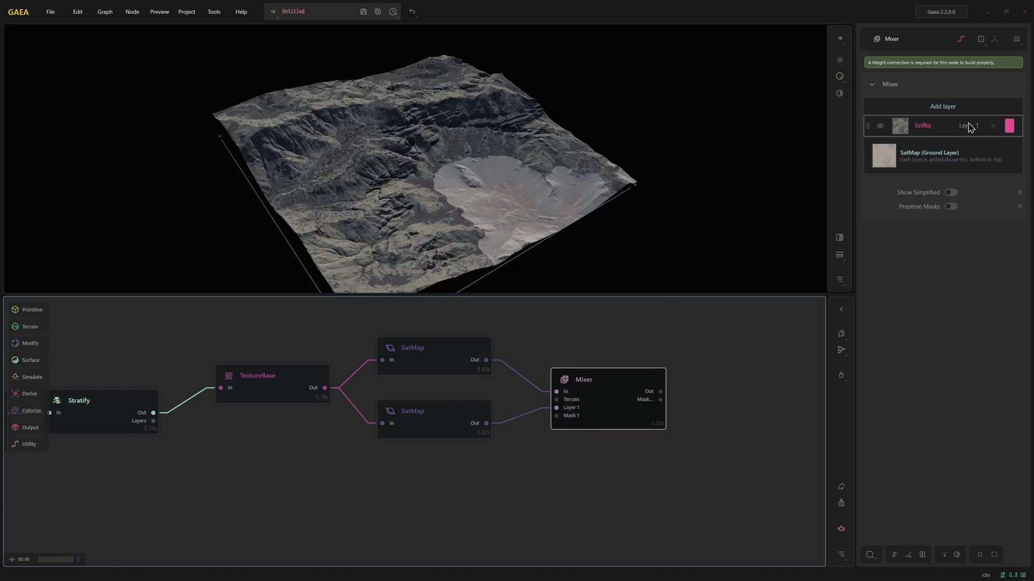
left_click(945, 128)
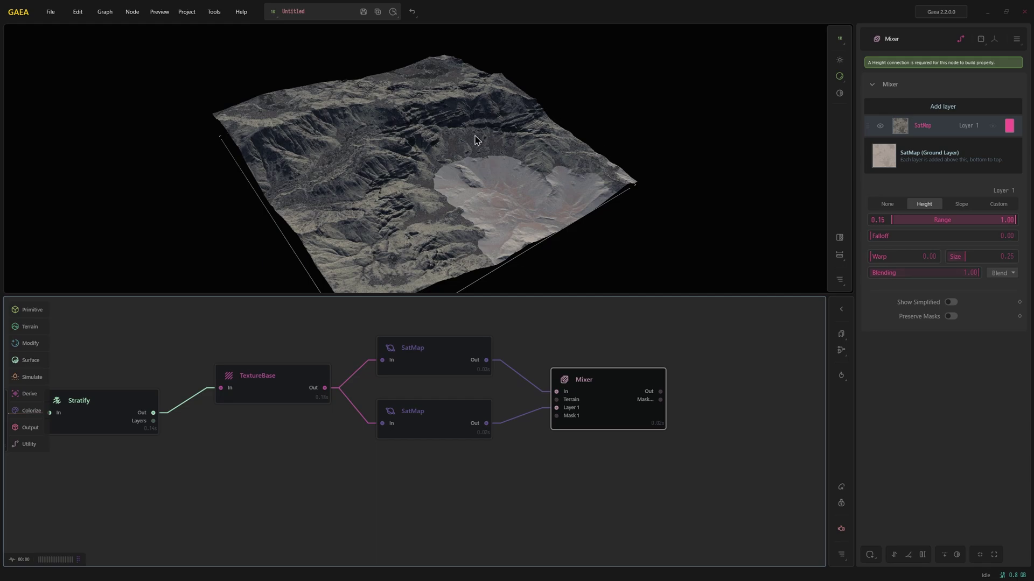
Step: Add a DataExtractor fed by Stratify and connect its output to the Mixer's Mask 1
right_click(392, 473)
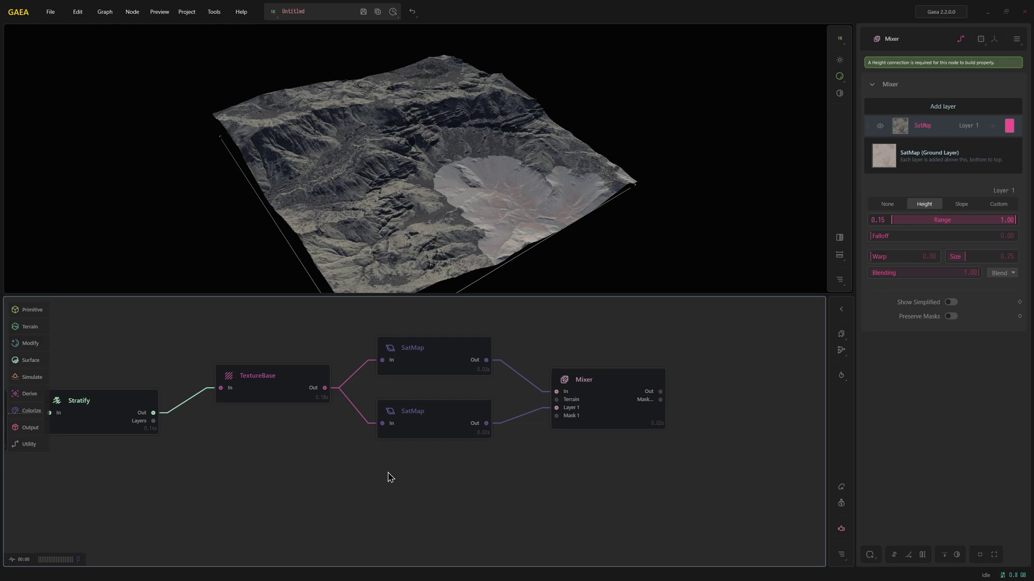
type("data")
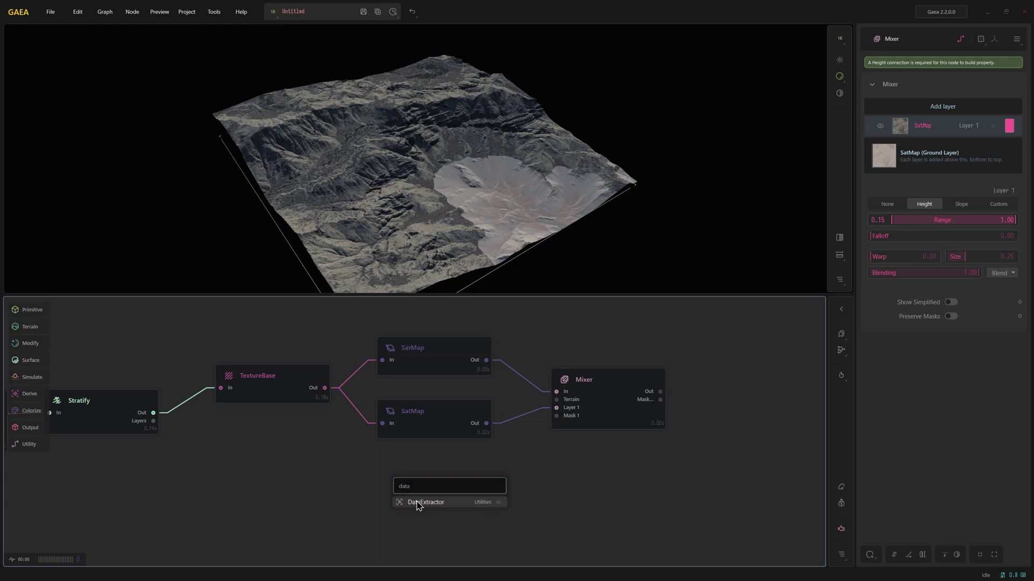
left_click(418, 502)
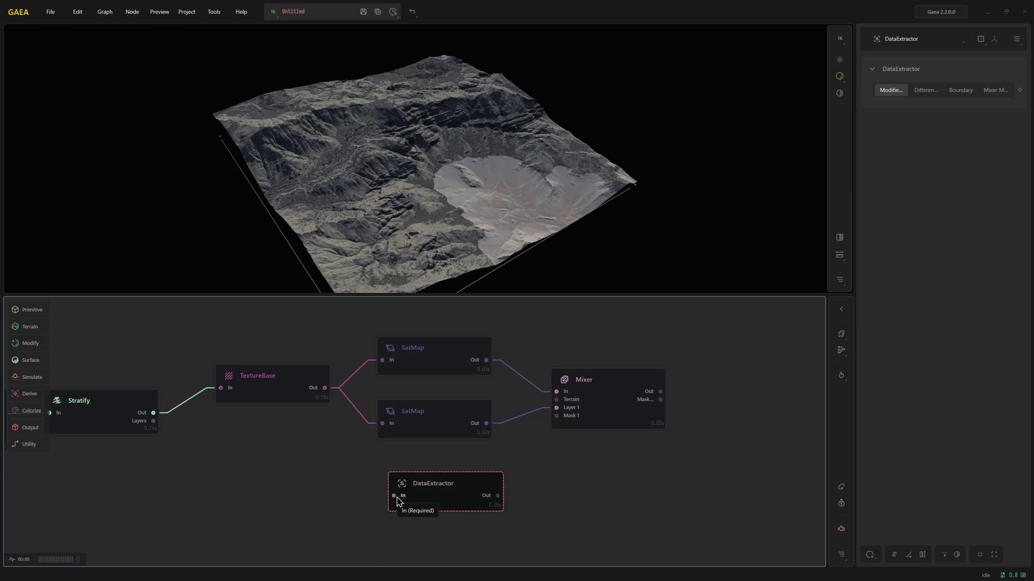
left_click_drag(396, 496, 153, 413)
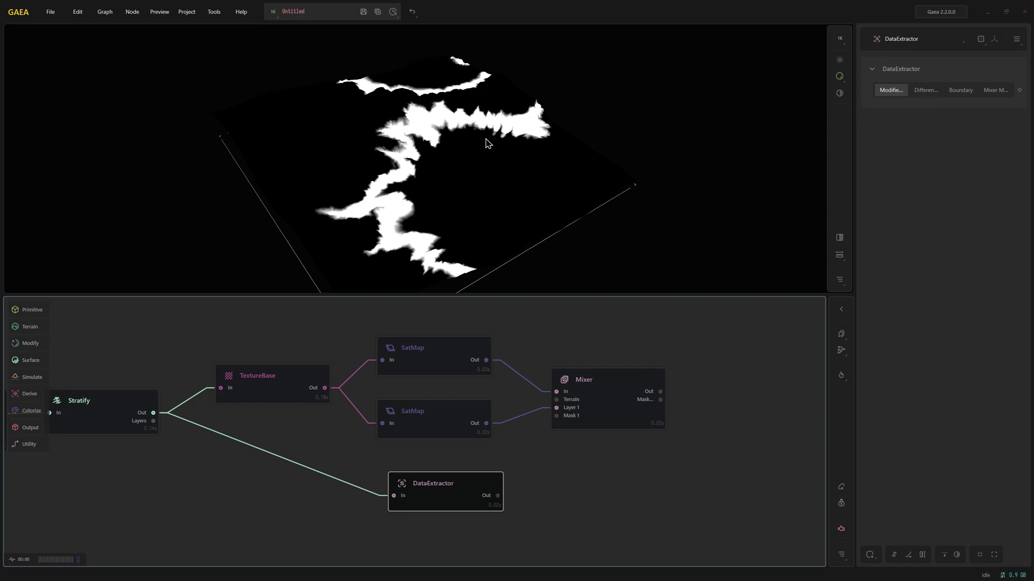
left_click_drag(496, 194, 371, 161)
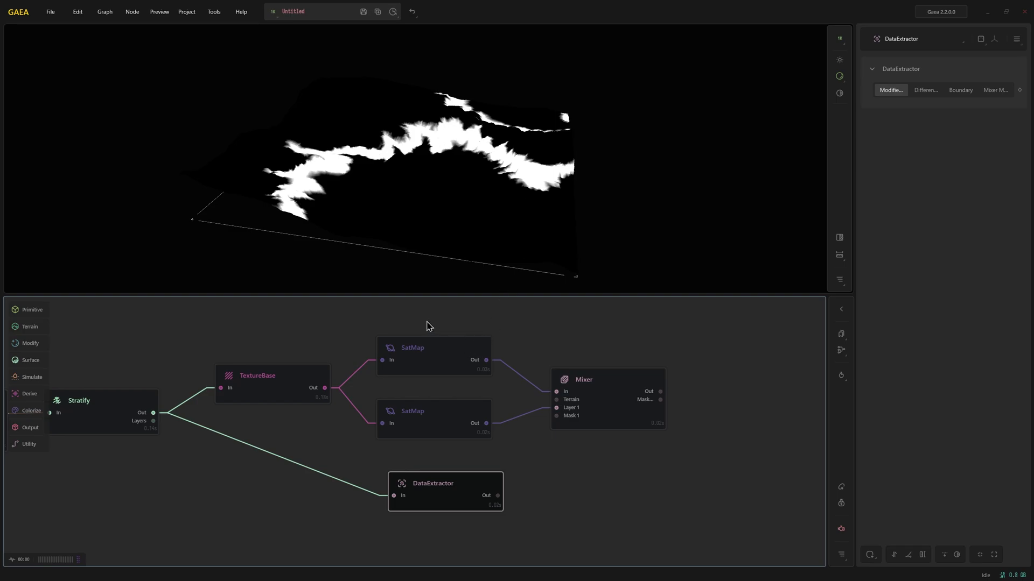
left_click_drag(452, 498, 558, 418)
left_click(571, 420)
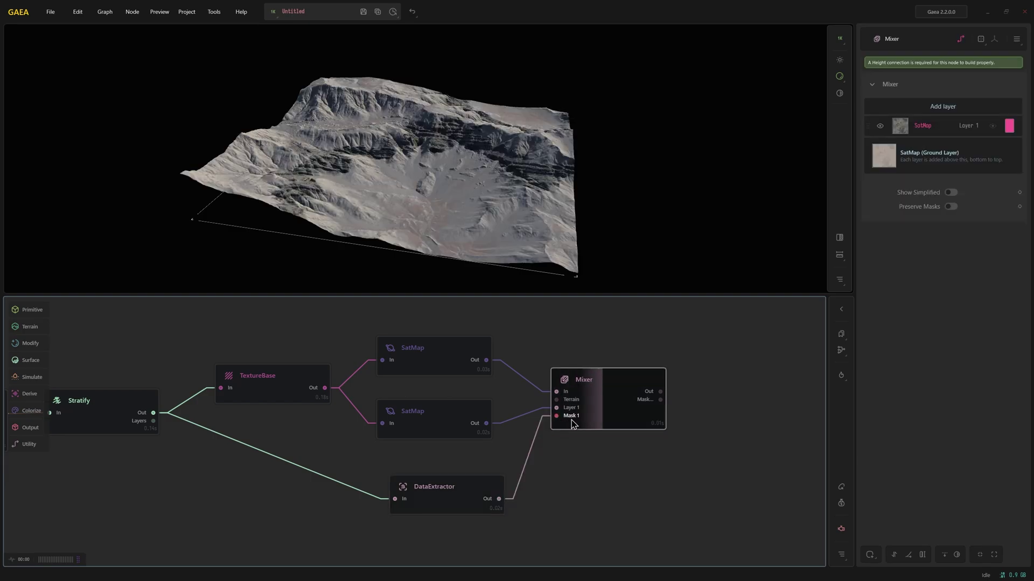
Step: Switch the Mixer's Layer 1 mask to Custom, then inspect the strata from above and obliquely
left_click(932, 127)
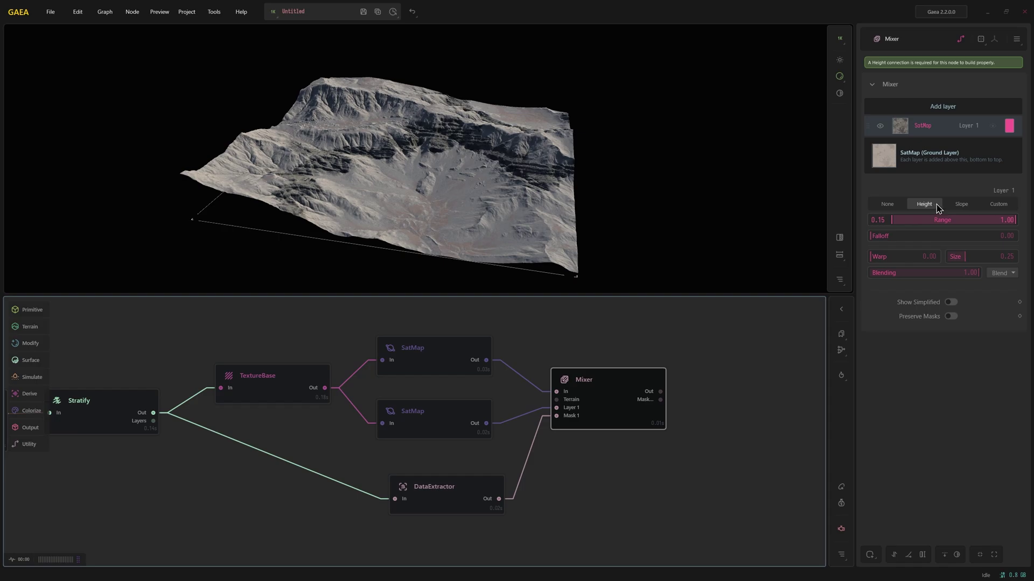
left_click(1003, 205)
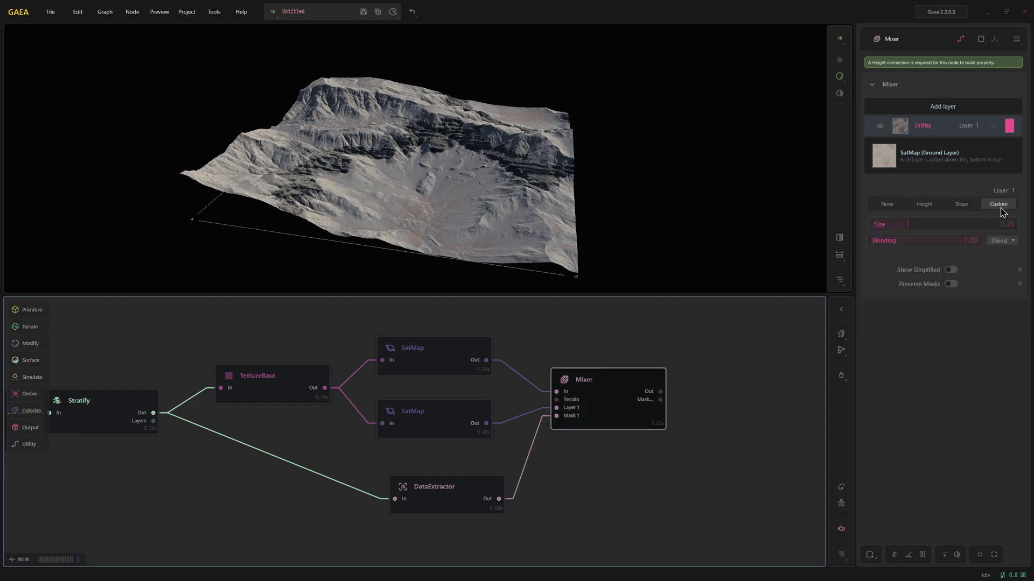
left_click_drag(451, 222, 335, 173)
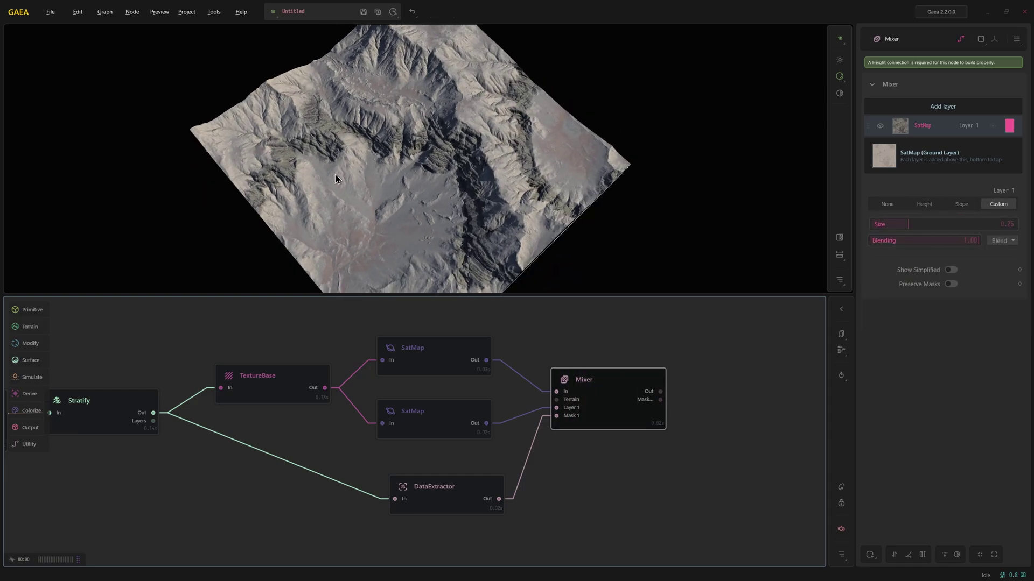
left_click_drag(446, 141, 391, 171)
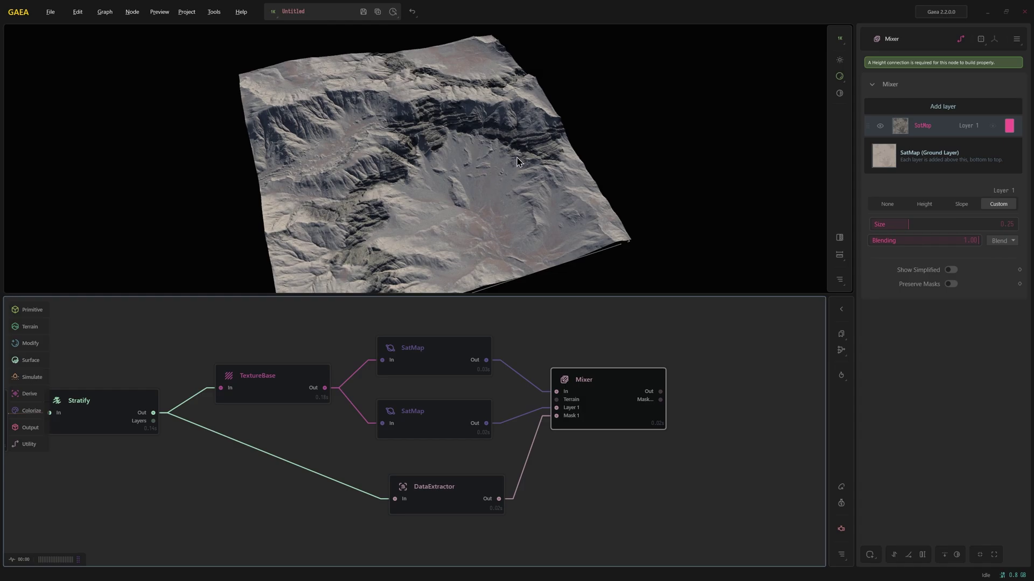
scroll(517, 161, "up", 5)
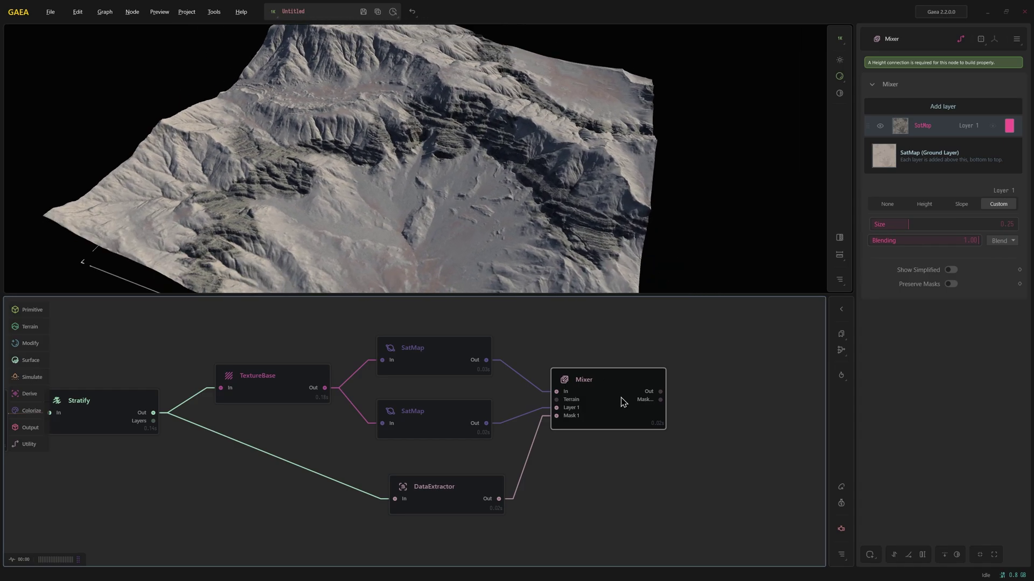
Step: Lock the preview to the Mixer output and give the lower SatMap swatch 176
right_click(622, 401)
left_click(657, 268)
left_click(418, 418)
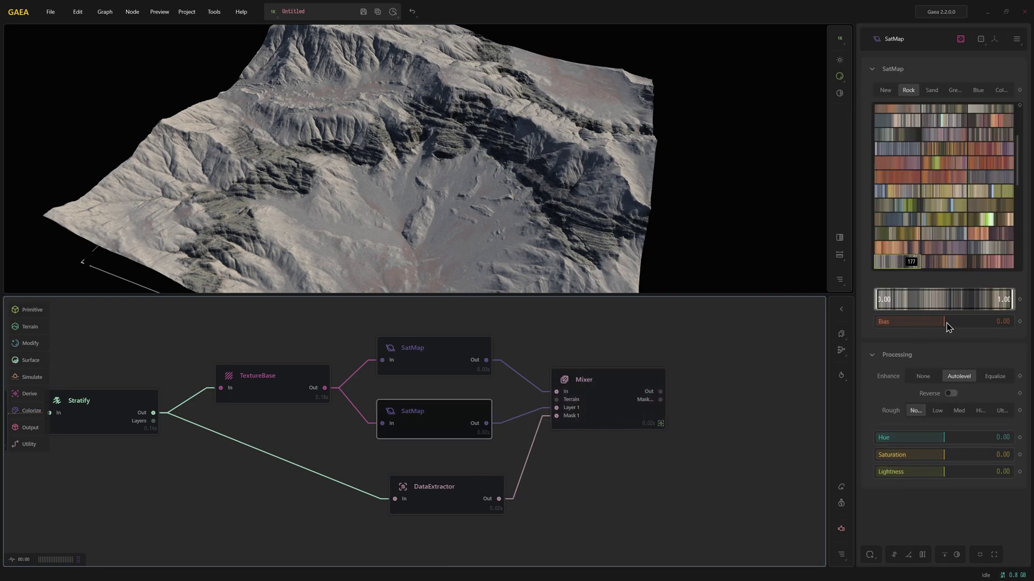
left_click(995, 249)
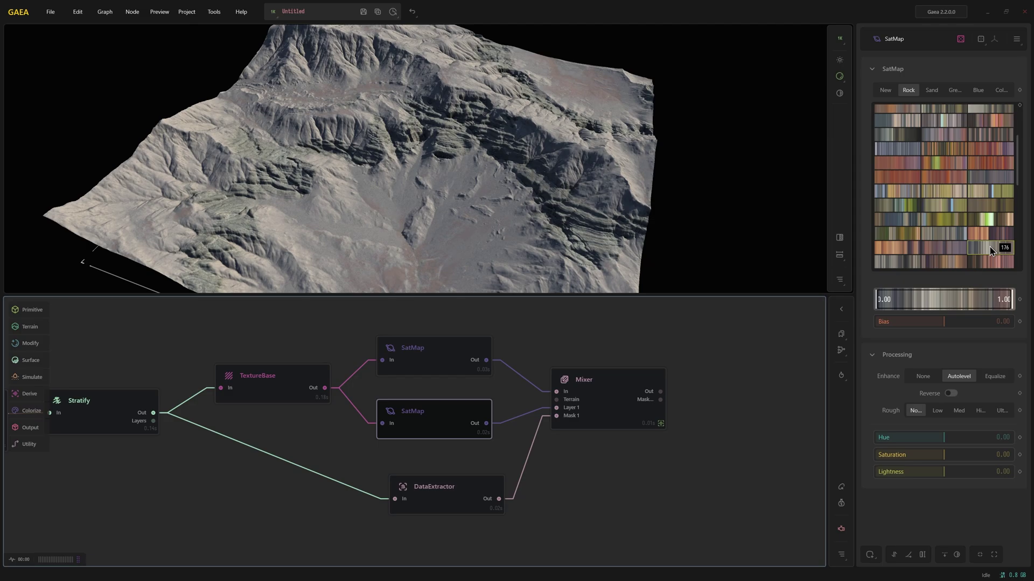
Step: Set the lower SatMap's enhancement to Equalize with Bias 0.40
mouse_move(963, 321)
left_mouse_down()
mouse_move(922, 326)
mouse_move(953, 325)
left_mouse_up()
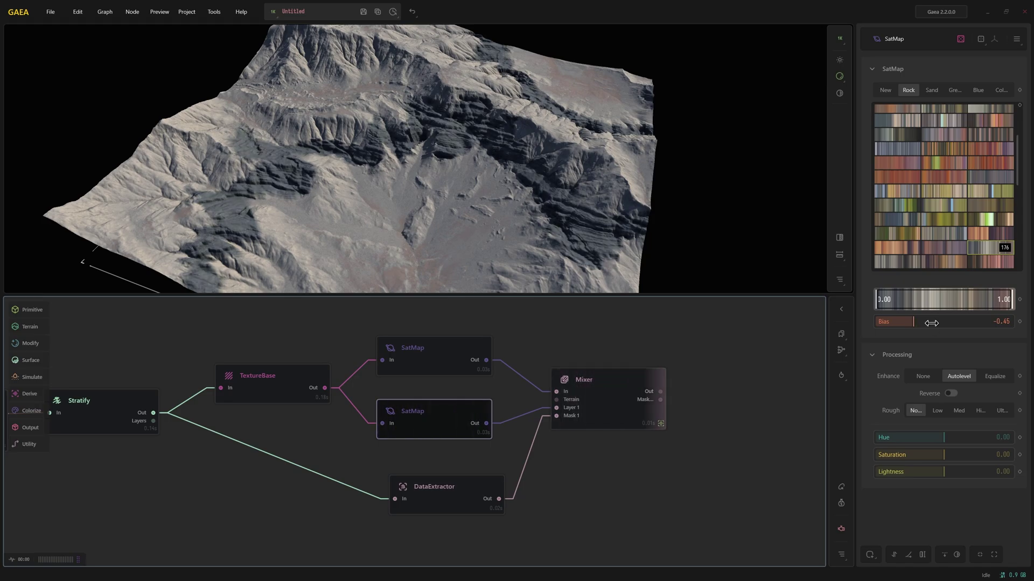
left_click(996, 378)
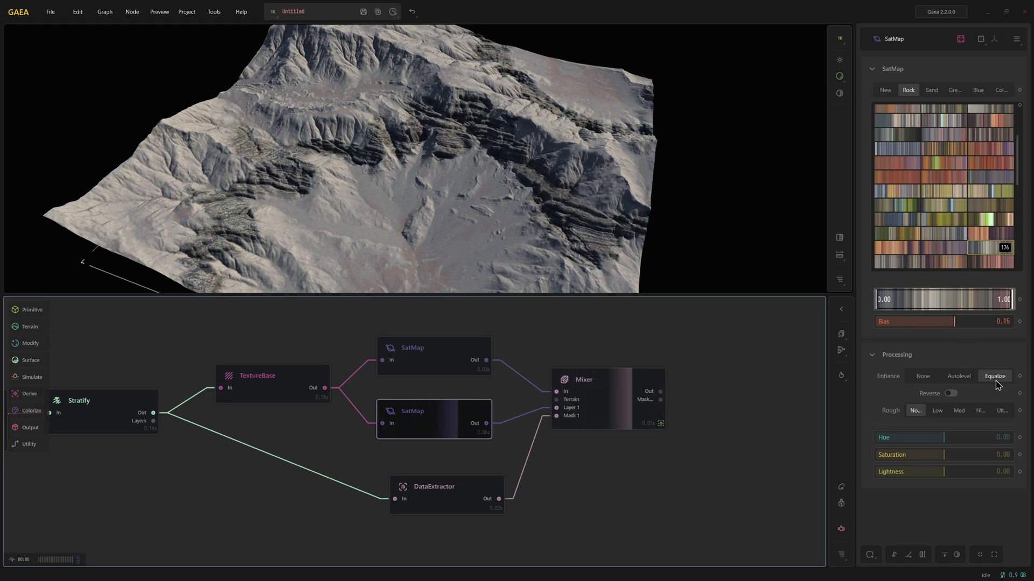
left_click(971, 322)
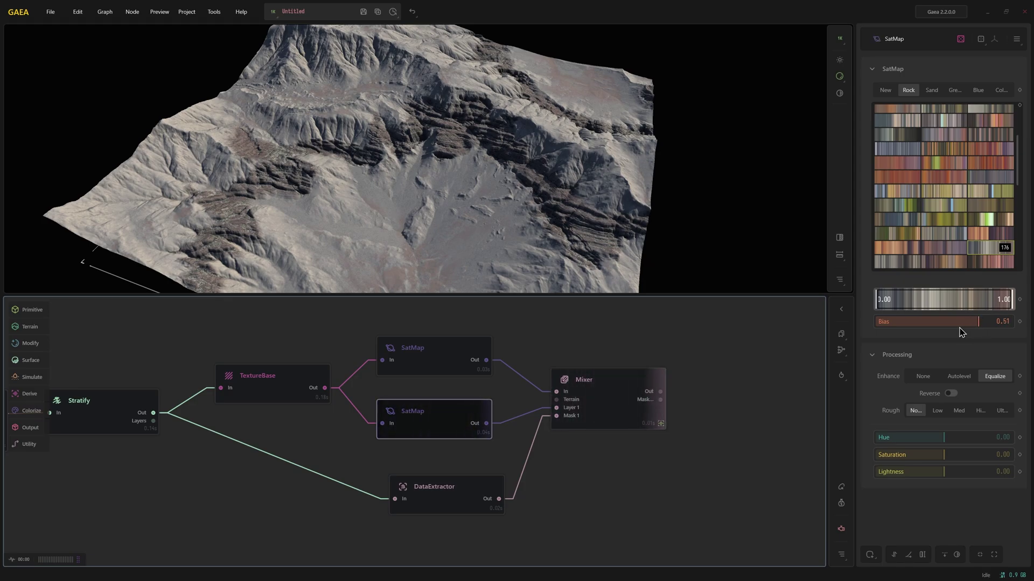
left_click_drag(972, 325, 959, 323)
left_click(970, 322)
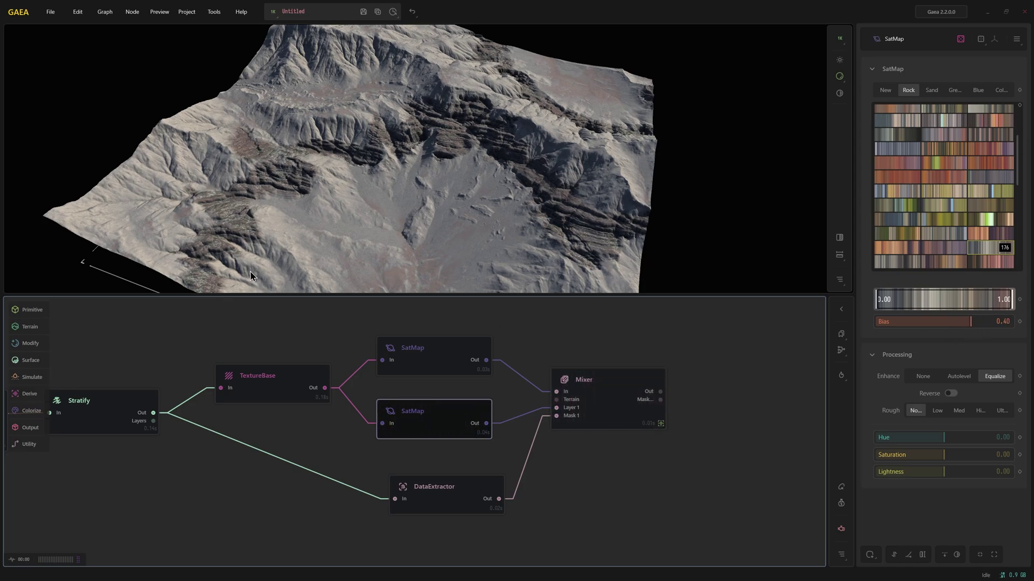
left_click_drag(256, 276, 291, 239)
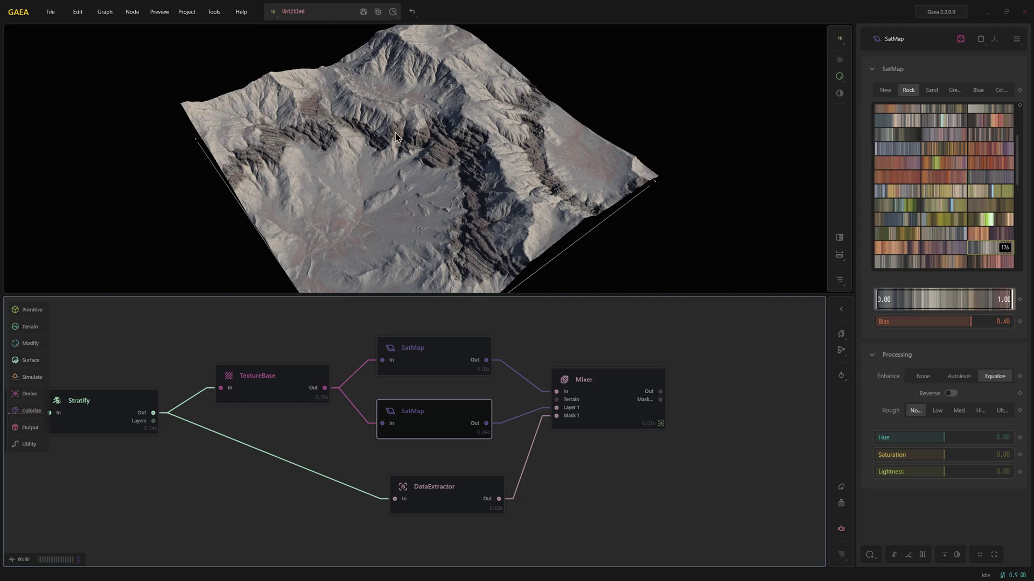
Step: Turn off Lock Preview on the Mixer node
left_click(613, 400)
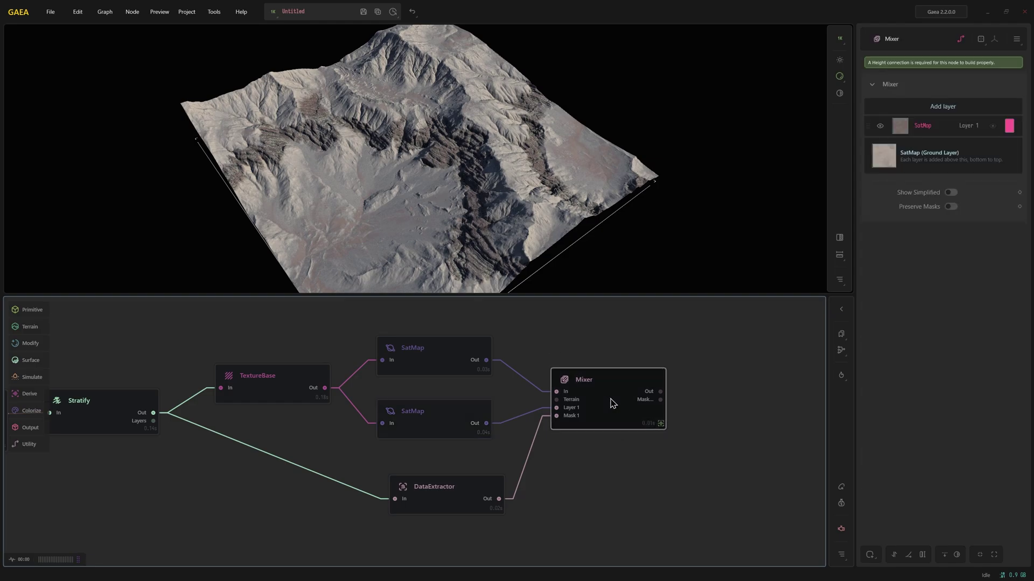
right_click(613, 400)
left_click(646, 269)
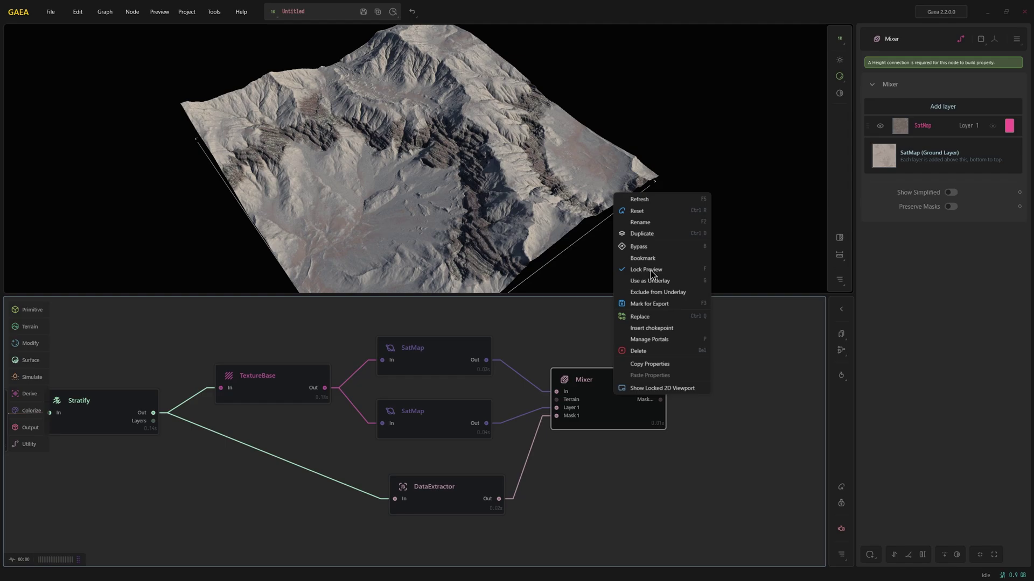
Step: Add a ColorErosion node connected after the Mixer output
middle_click_drag(662, 403, 370, 400)
left_click_drag(367, 388, 455, 365)
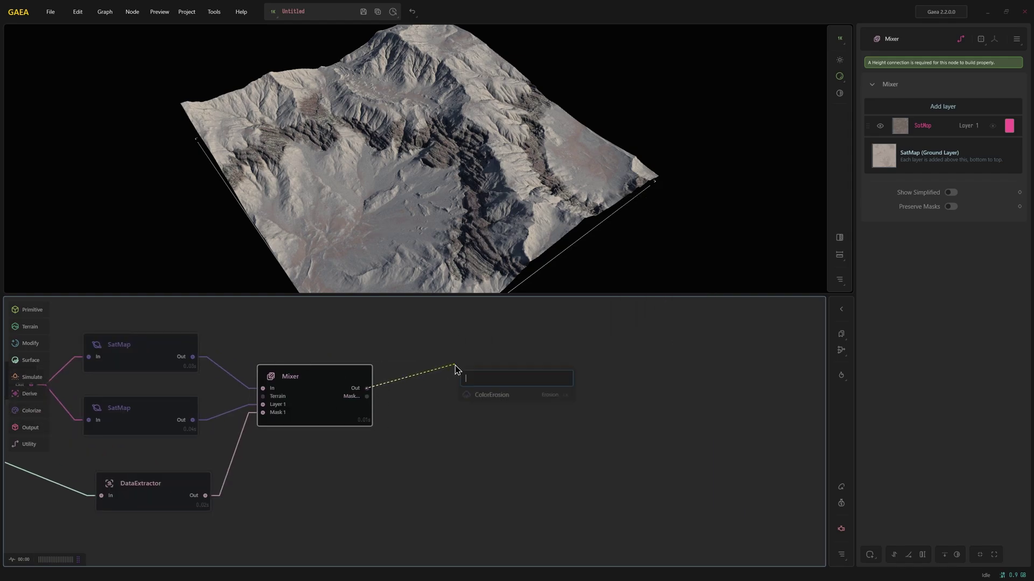
left_click(481, 395)
middle_click_drag(481, 397, 385, 438)
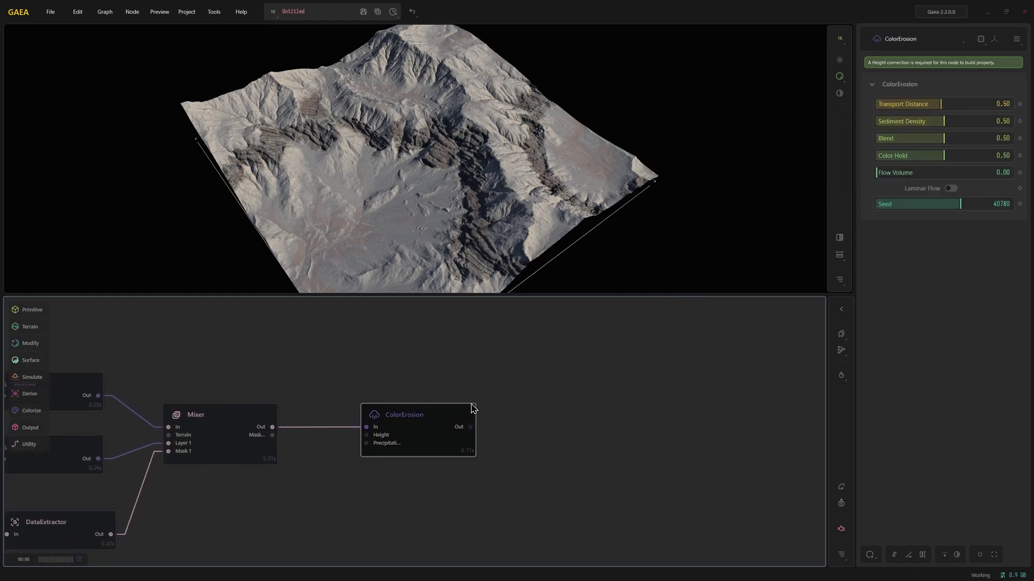
Step: Wire the Stratify output into ColorErosion's Height input
middle_click_drag(332, 508, 634, 451)
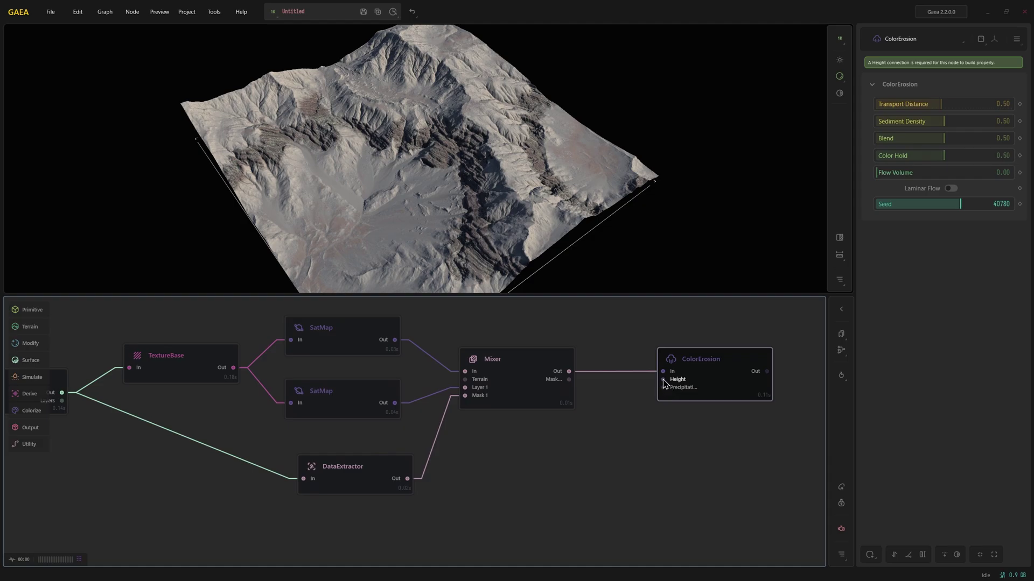
left_click_drag(664, 380, 62, 393)
middle_click_drag(560, 456, 373, 463)
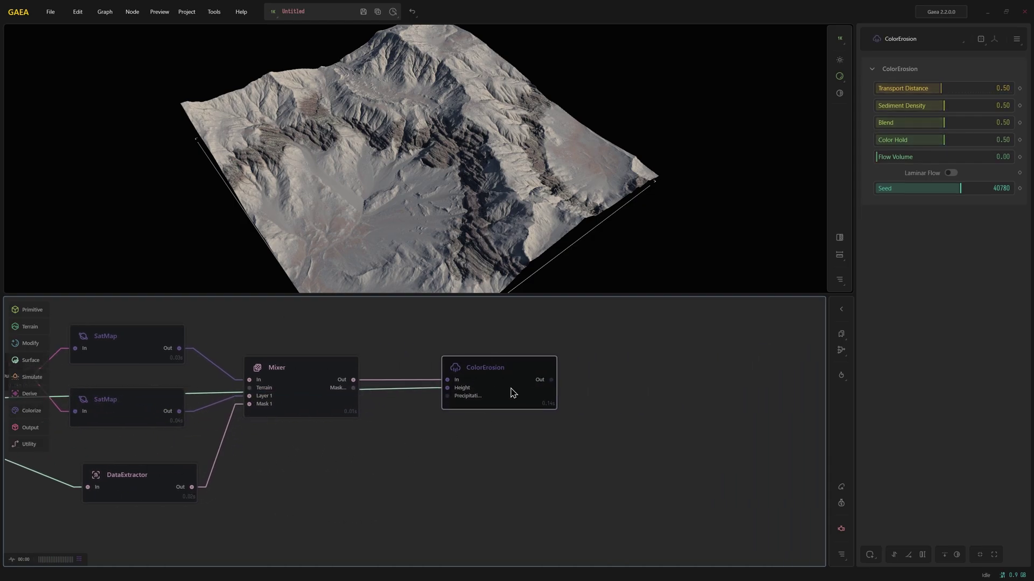
left_click_drag(511, 387, 492, 394)
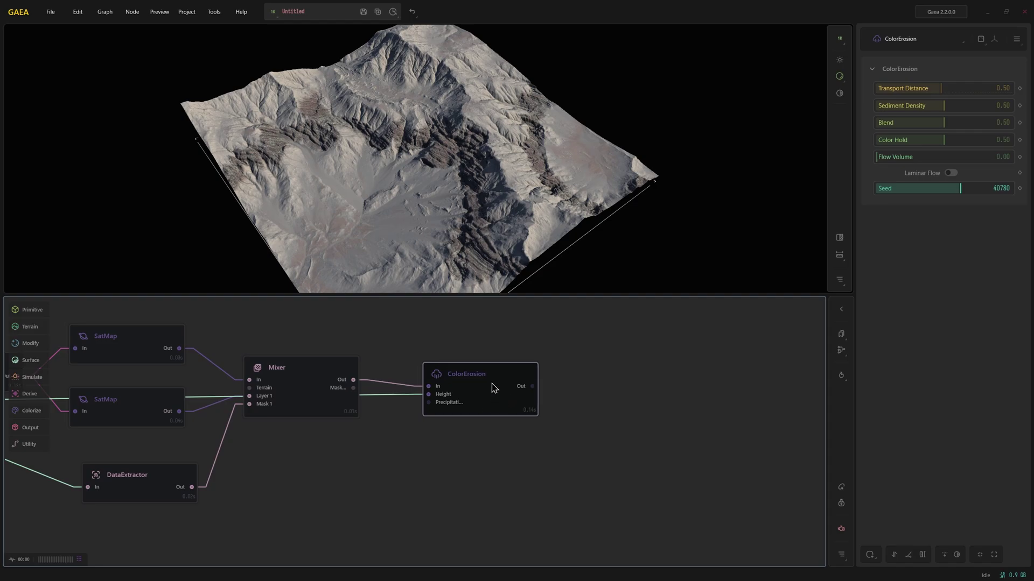
Step: Set ColorErosion Sediment Density 0.87, Color Hold 0.32, Flow Volume 0.39, Blend 0.66, Transport Distance 0.92
left_click(992, 105)
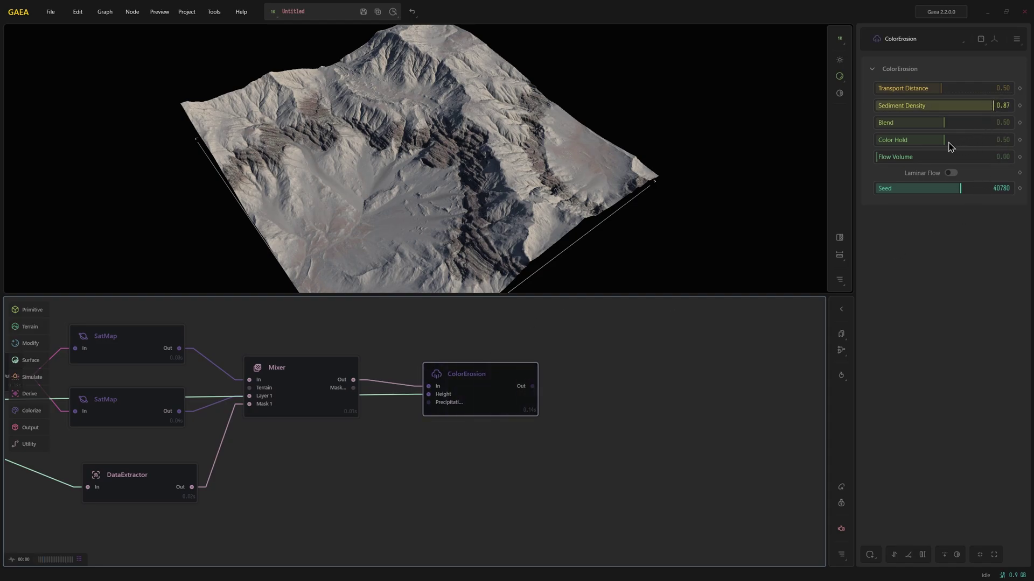
left_click(920, 140)
left_click_drag(900, 158, 928, 157)
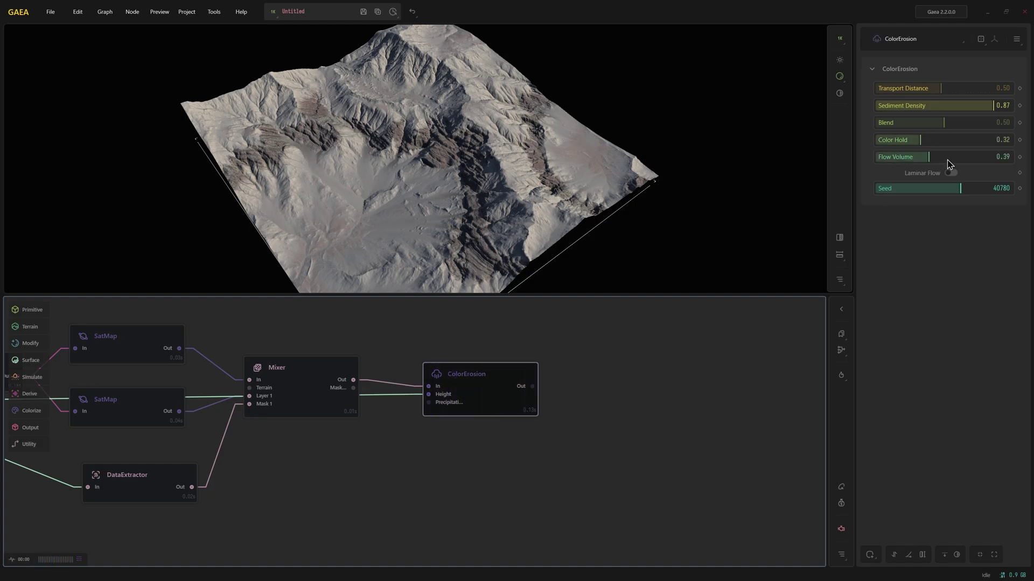
left_click(965, 123)
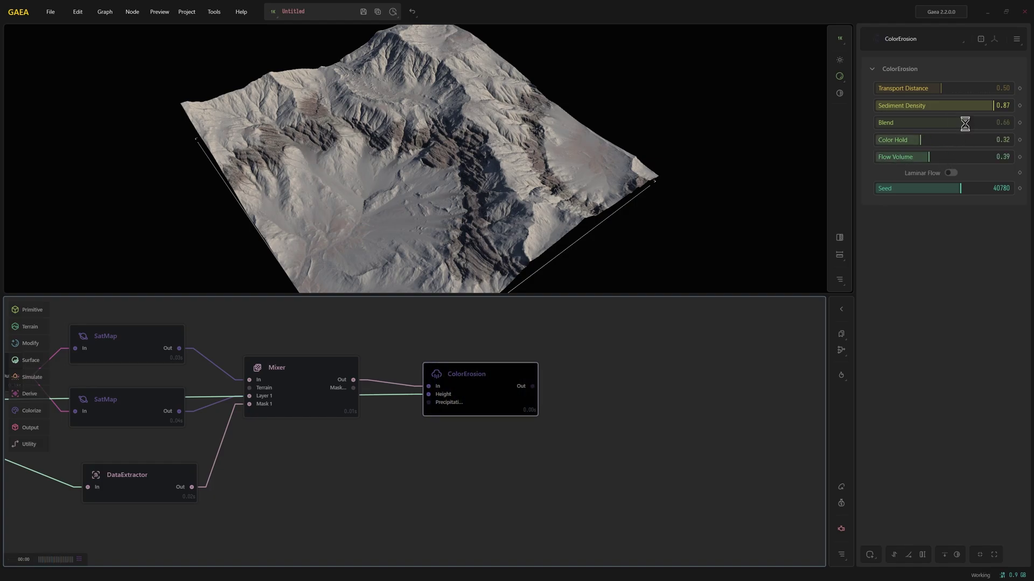
left_click(969, 88)
left_click_drag(378, 214, 365, 192)
scroll(391, 210, "up", 5)
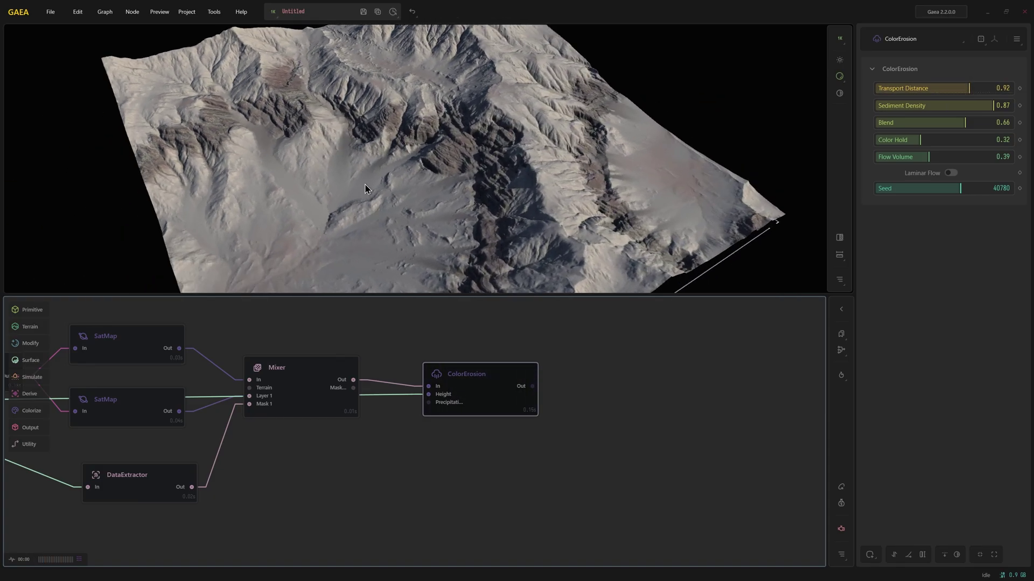
middle_click_drag(272, 440, 452, 429)
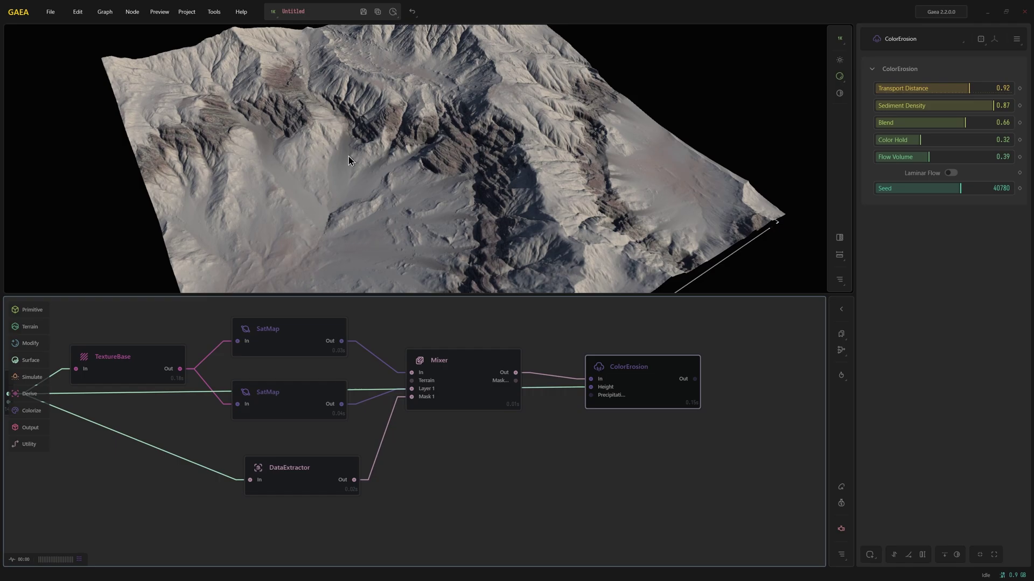
Step: Give the upper SatMap Equalize enhancement with Bias 0.40
left_click(290, 339)
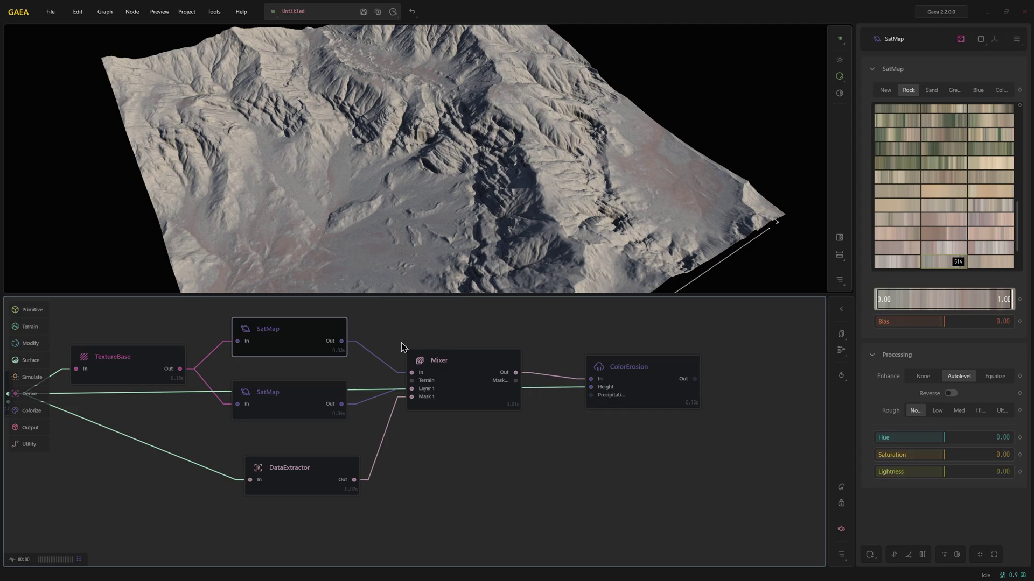
middle_click_drag(401, 346, 510, 382)
left_click_drag(547, 199, 409, 194)
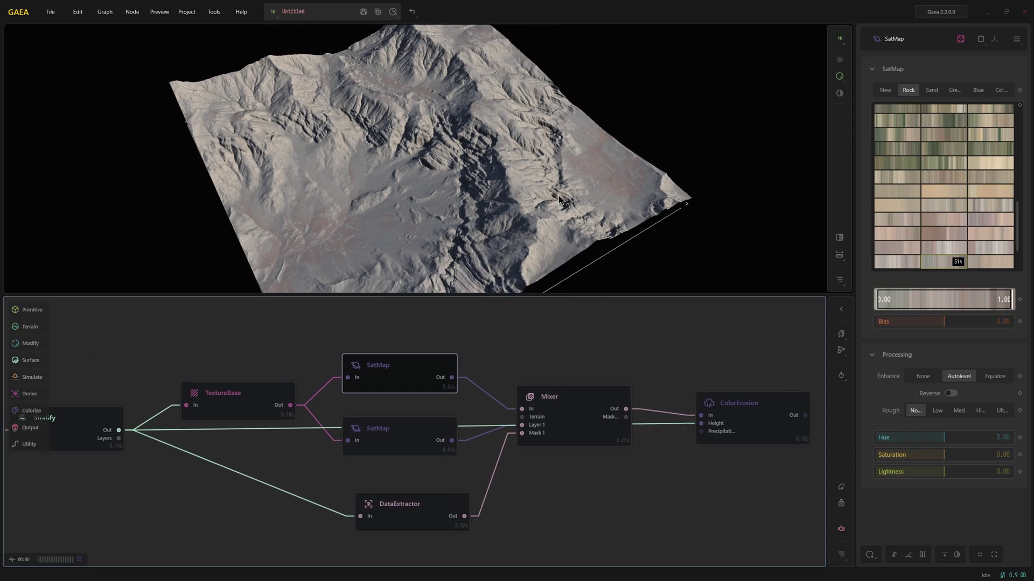
left_click(995, 377)
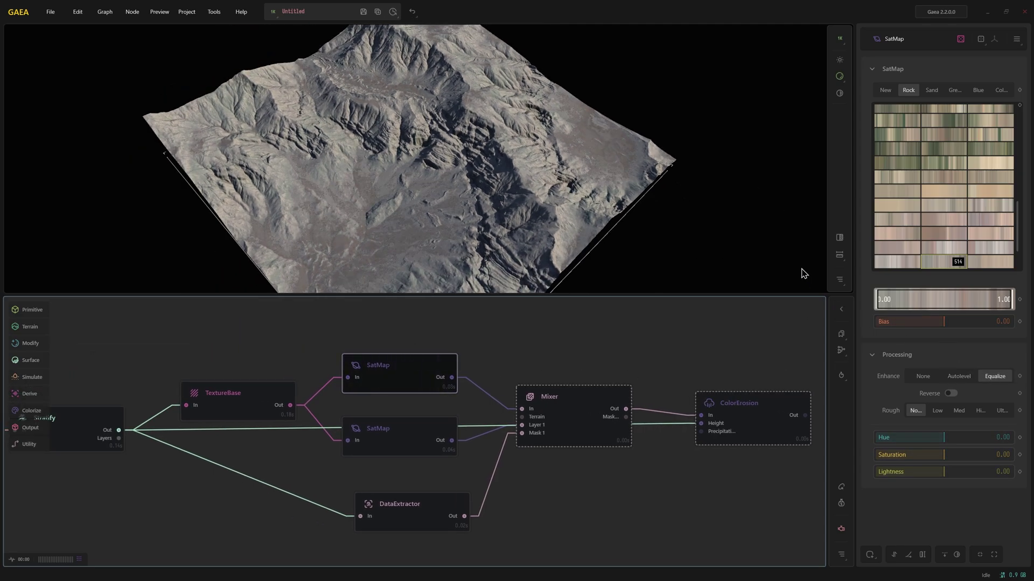
left_click_drag(959, 324, 971, 325)
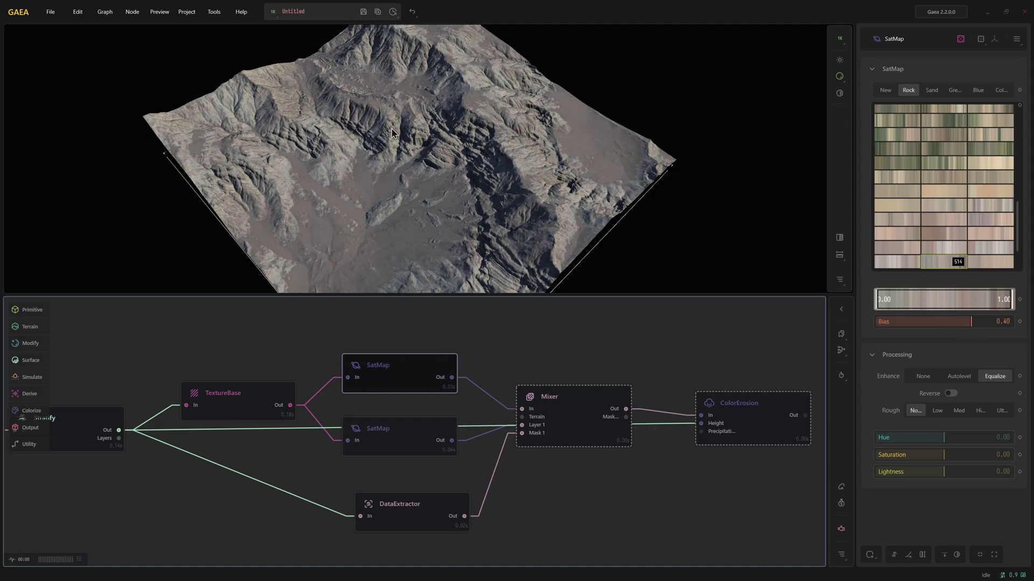
Step: Preview the Mixer, then the ColorErosion output, inspecting the eroded terrain from a low angle
left_click(598, 425)
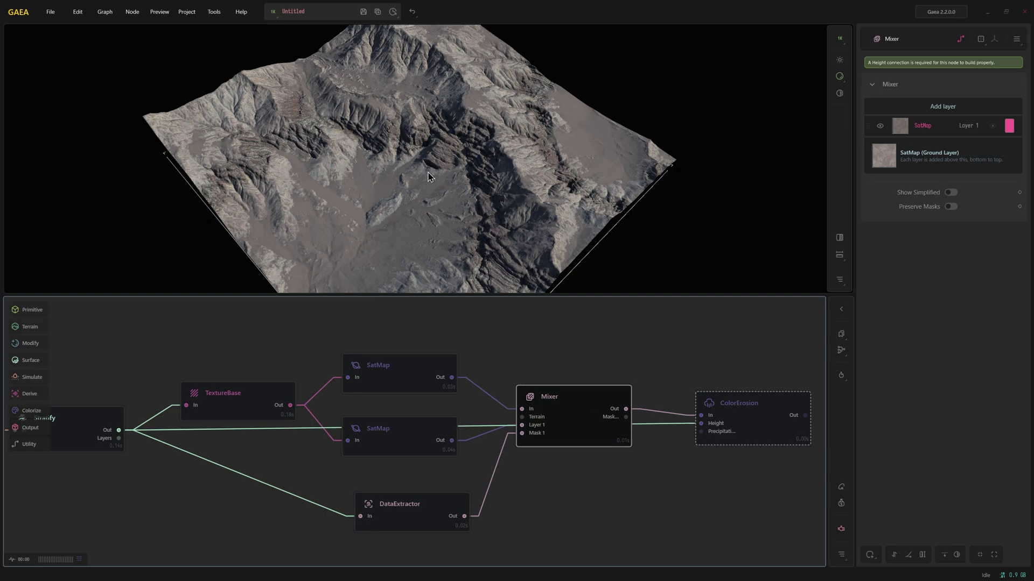
middle_click_drag(569, 376, 333, 347)
left_click(530, 413)
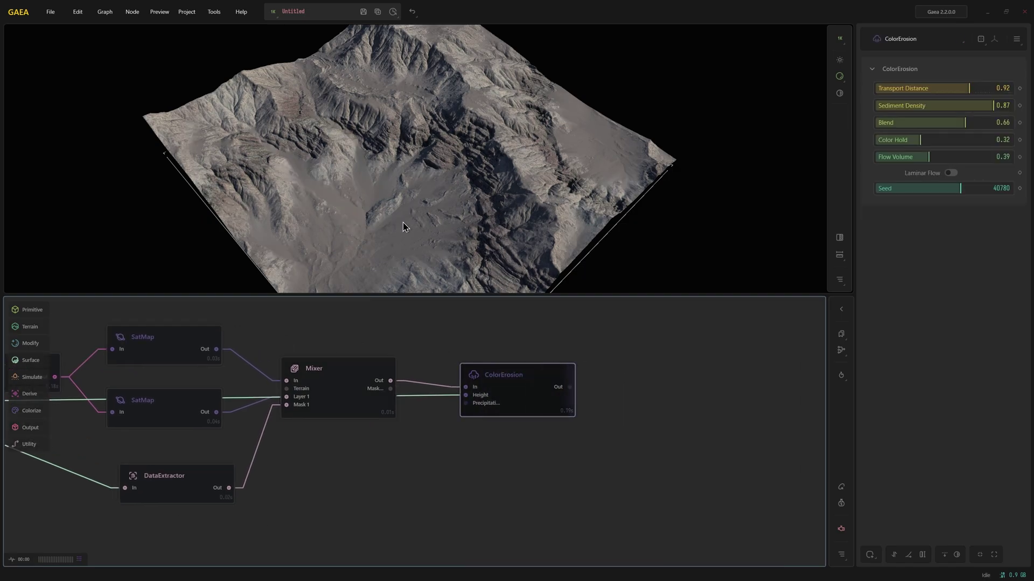
left_click_drag(397, 224, 362, 240)
scroll(420, 199, "up", 3)
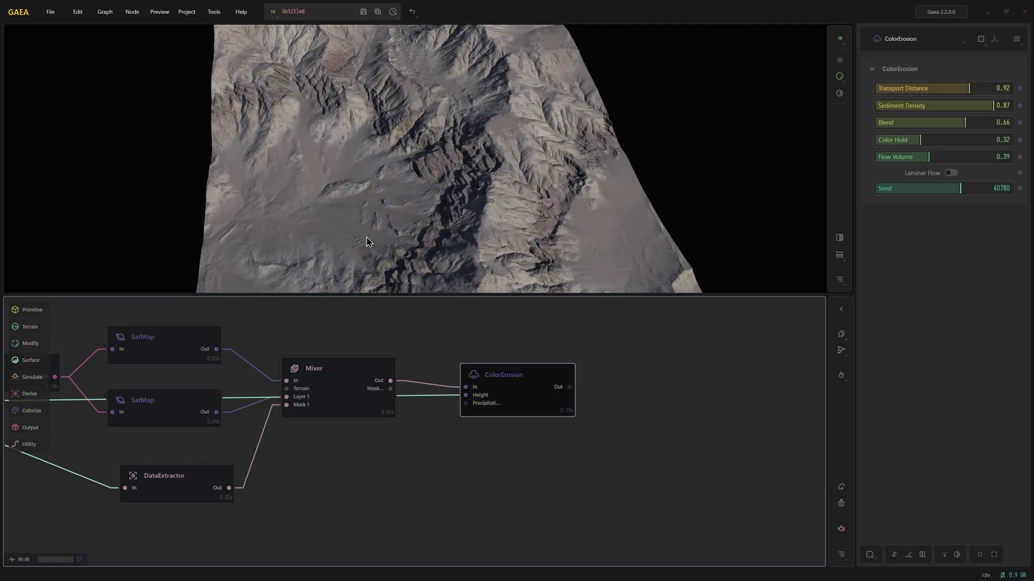
scroll(384, 217, "down", 3)
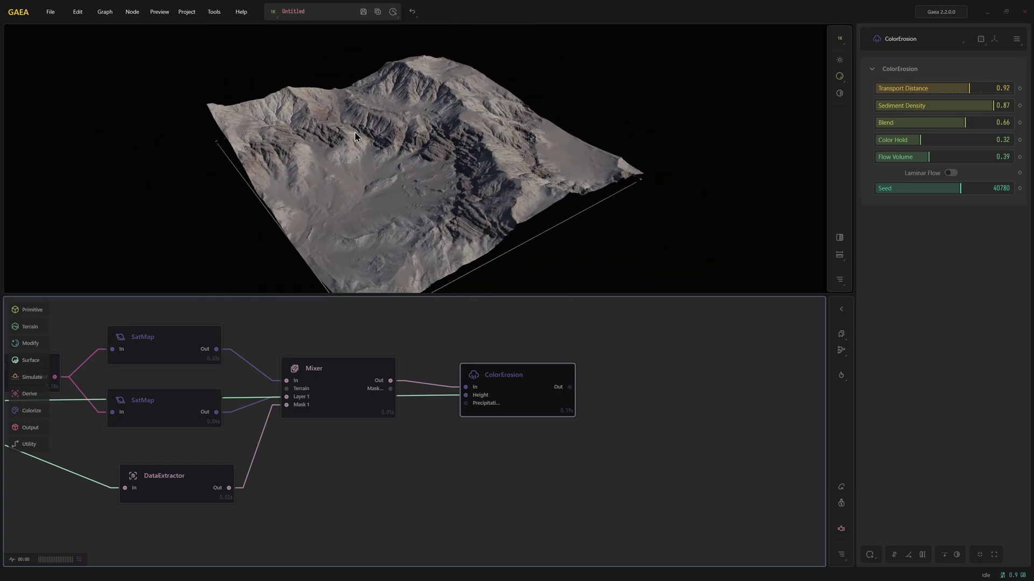